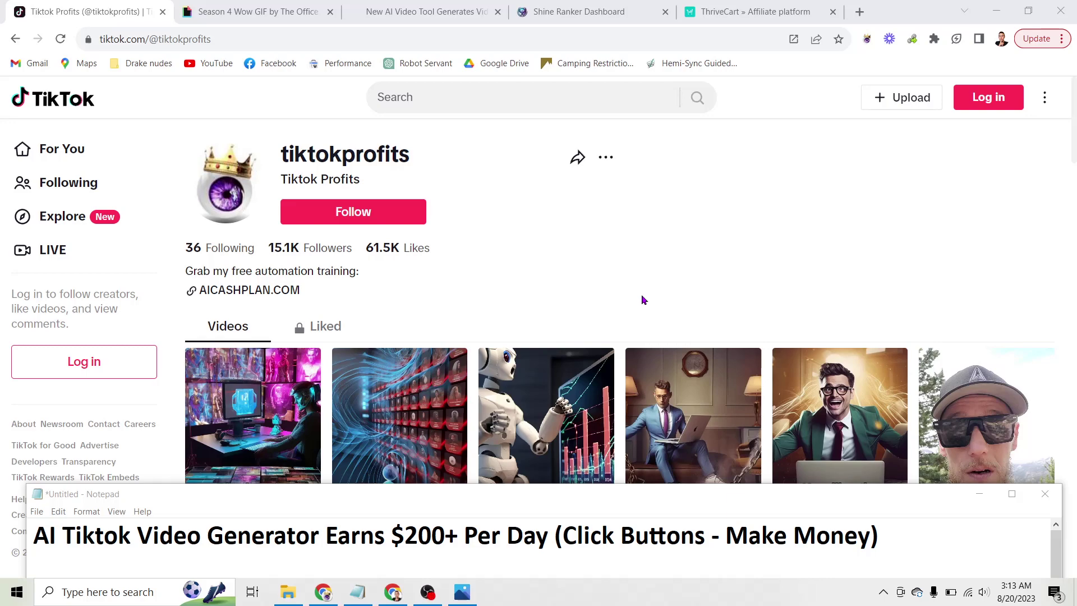
- Glance at the commission.JPG payment screenshot, then switch to the Office 'Oh, wow!' GIF tab
click(461, 592)
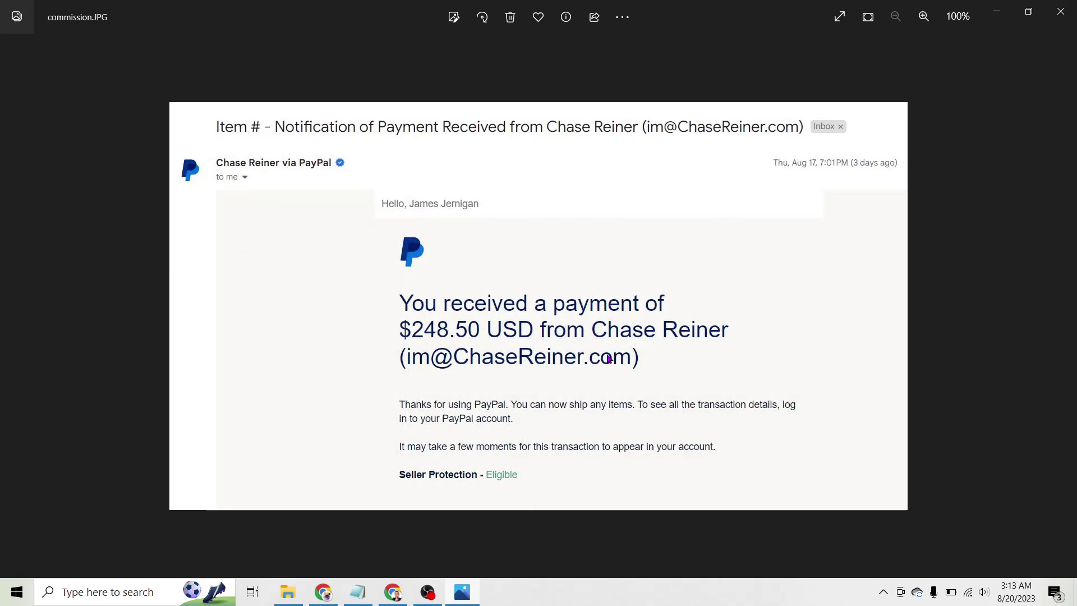
click(992, 16)
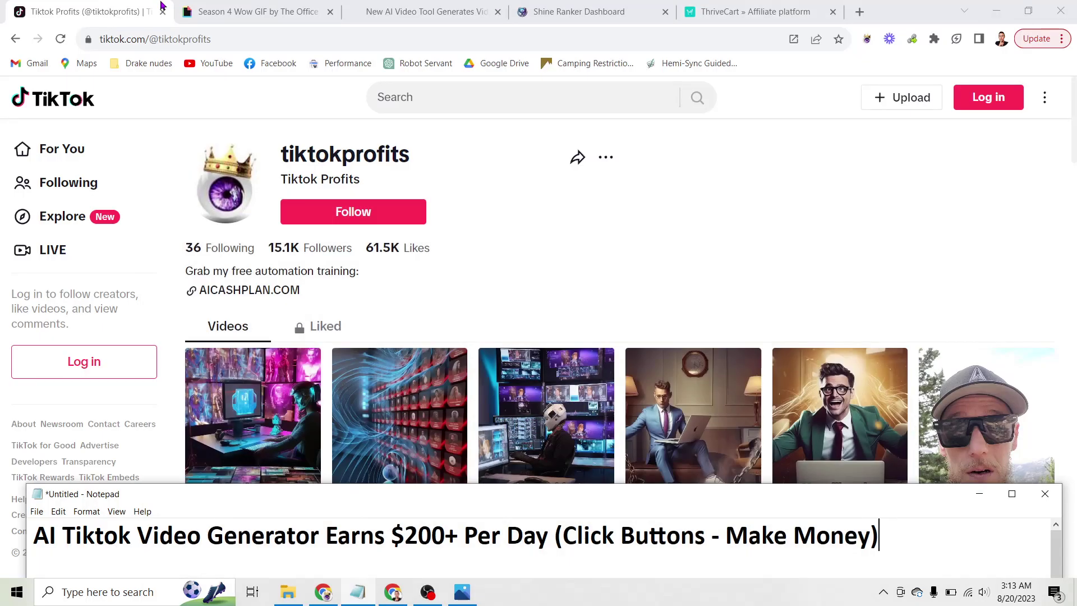
click(258, 15)
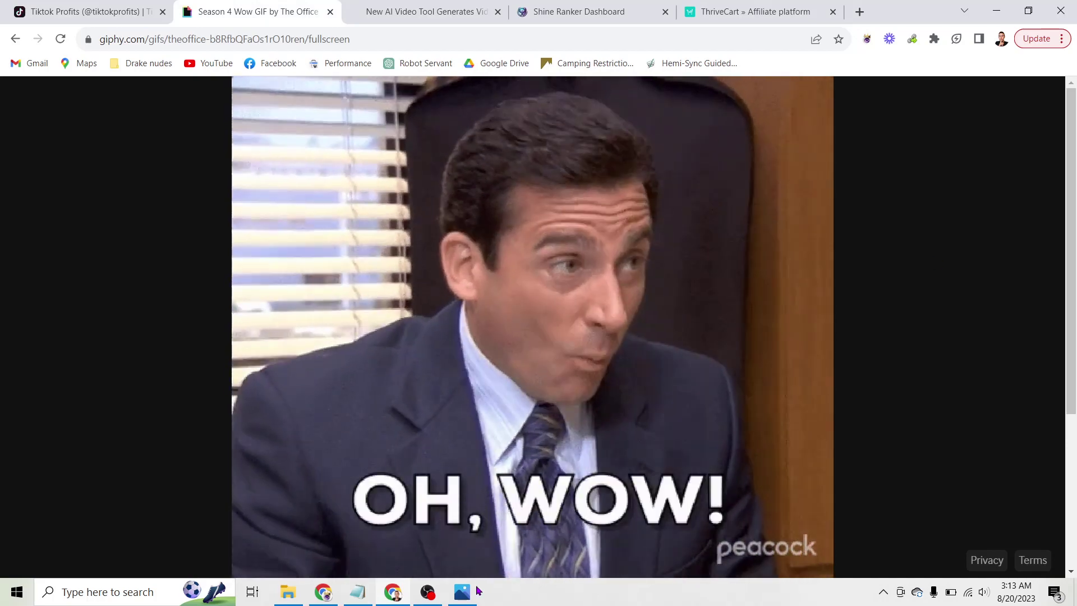
- Show the payment screenshot again briefly, then bring Notepad back over the browser
key(alt+Tab)
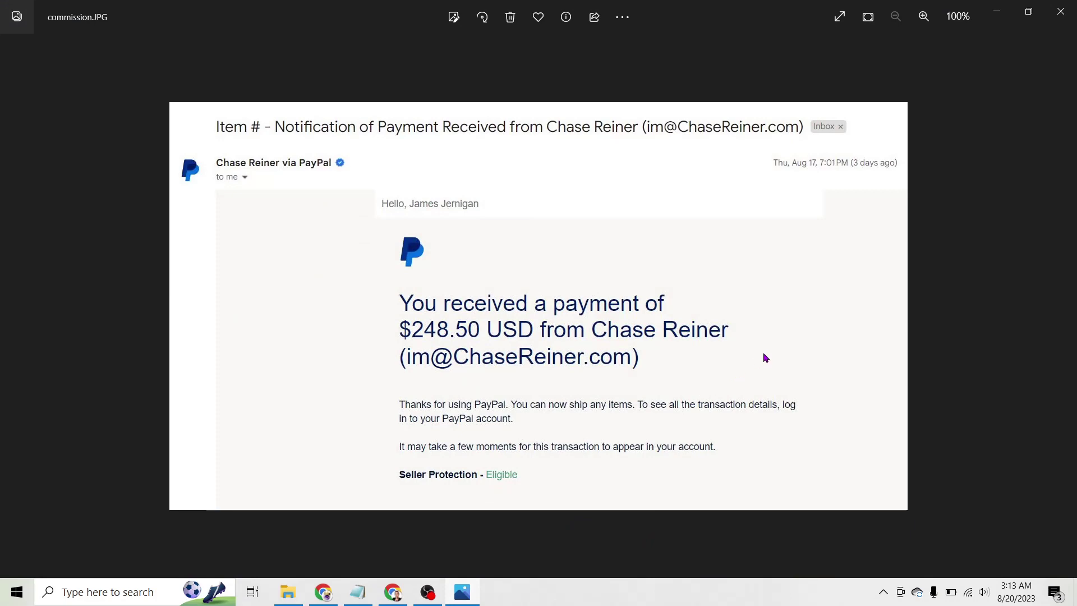
click(996, 13)
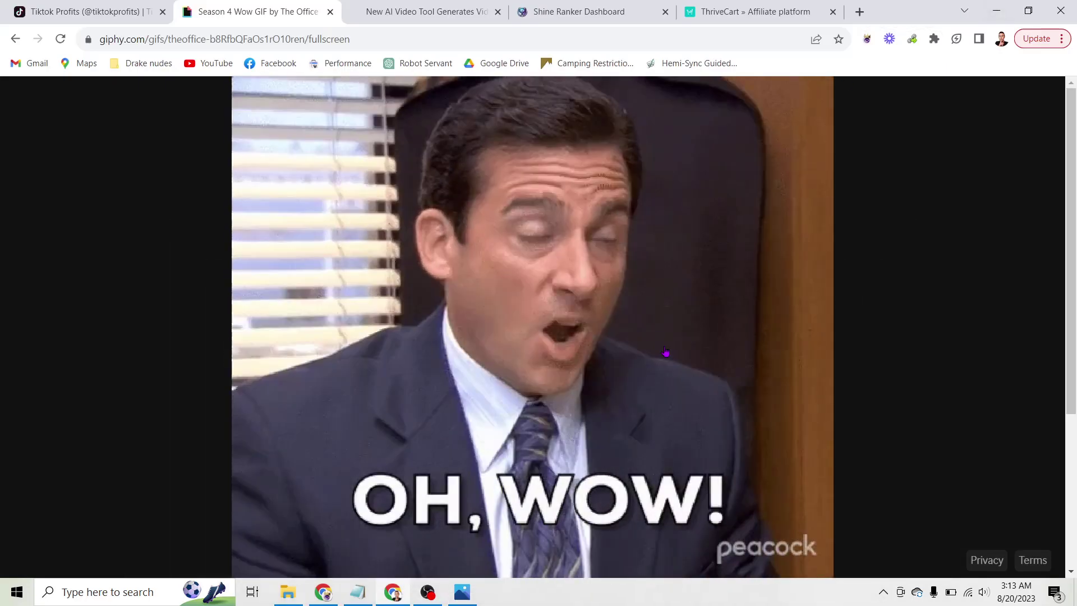
click(367, 594)
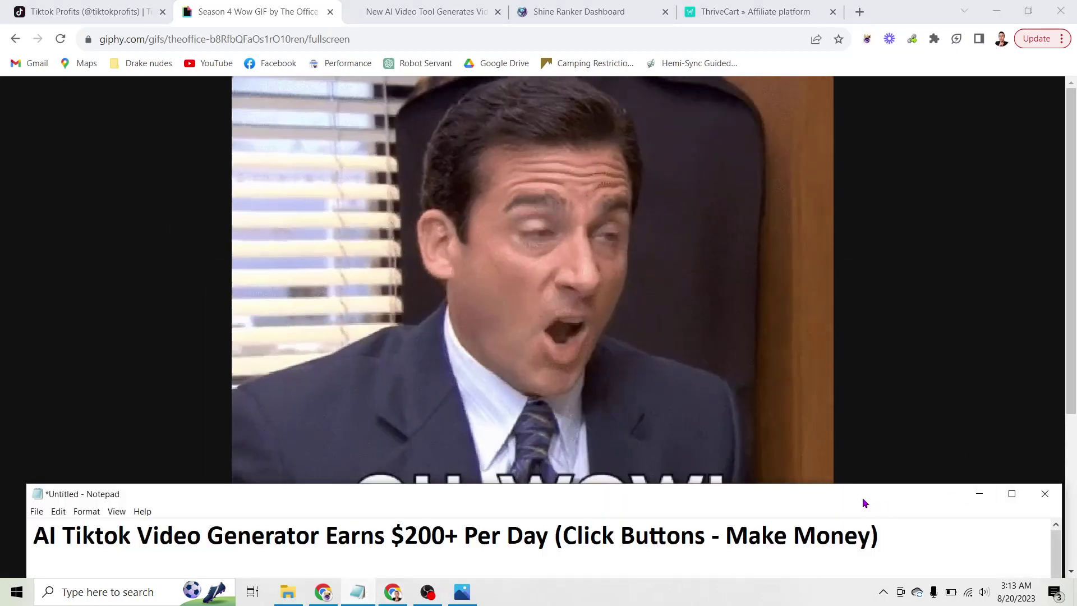
- Move the Notepad window up and highlight the Comment "YES" line
drag(864, 503, 858, 443)
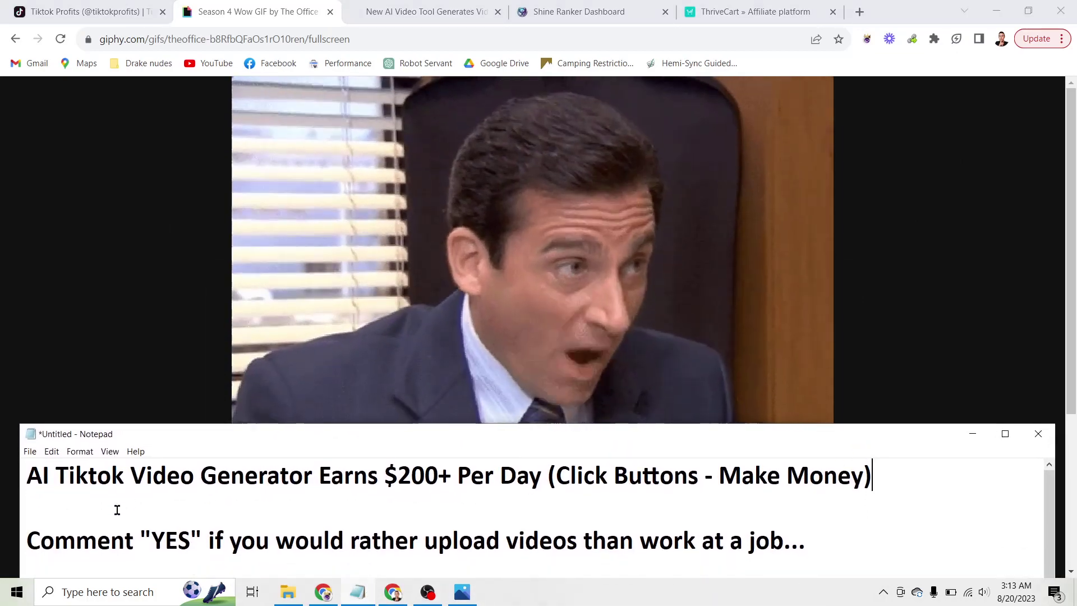
drag(27, 540, 813, 546)
click(541, 517)
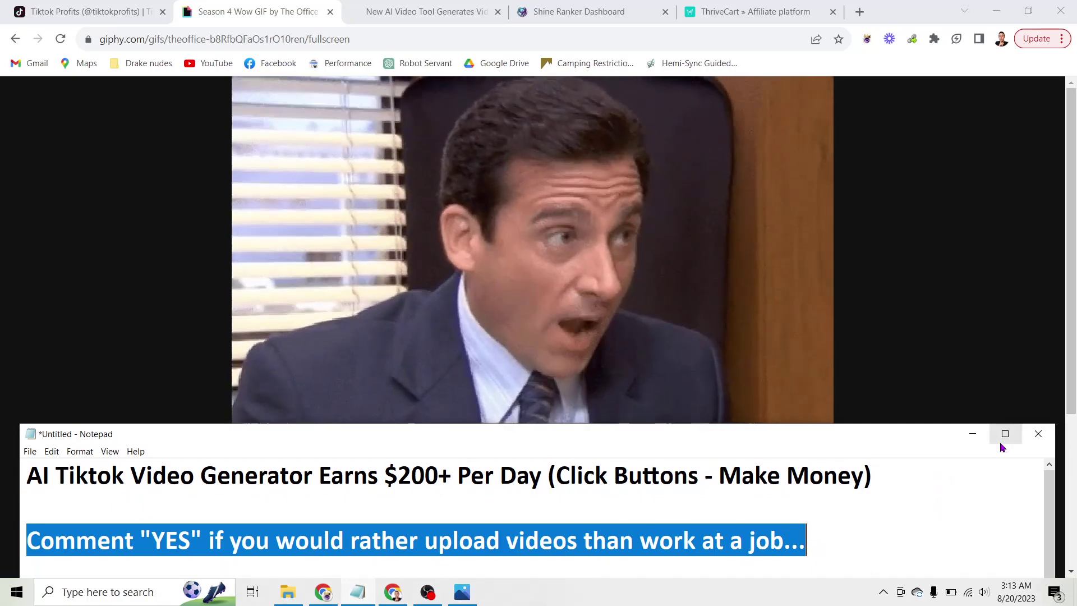
- Maximize Notepad, highlight the Step 1 line, then minimize the notes
click(1001, 443)
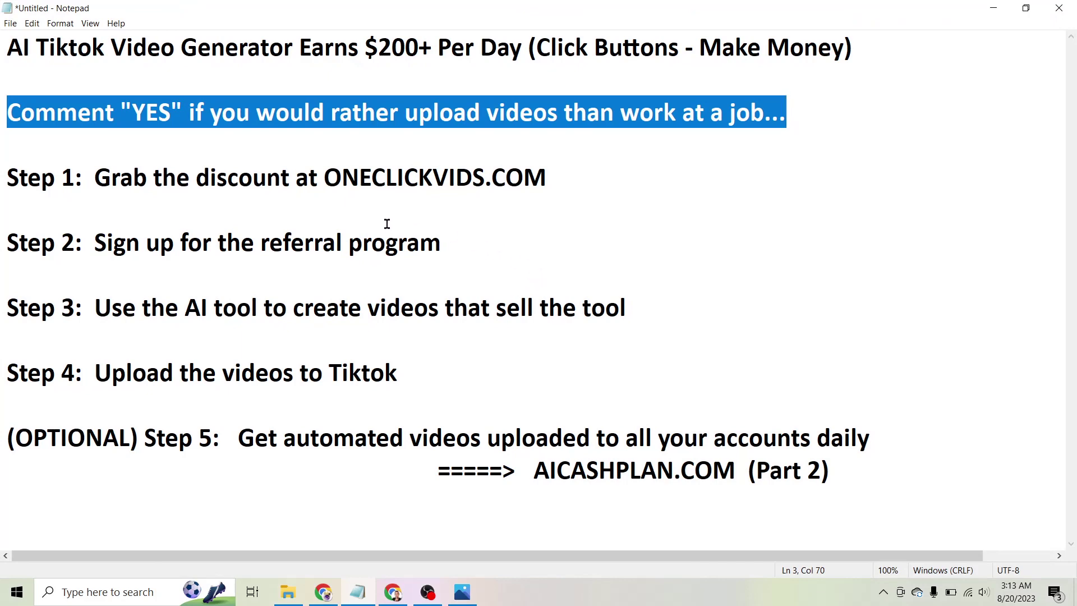
click(277, 205)
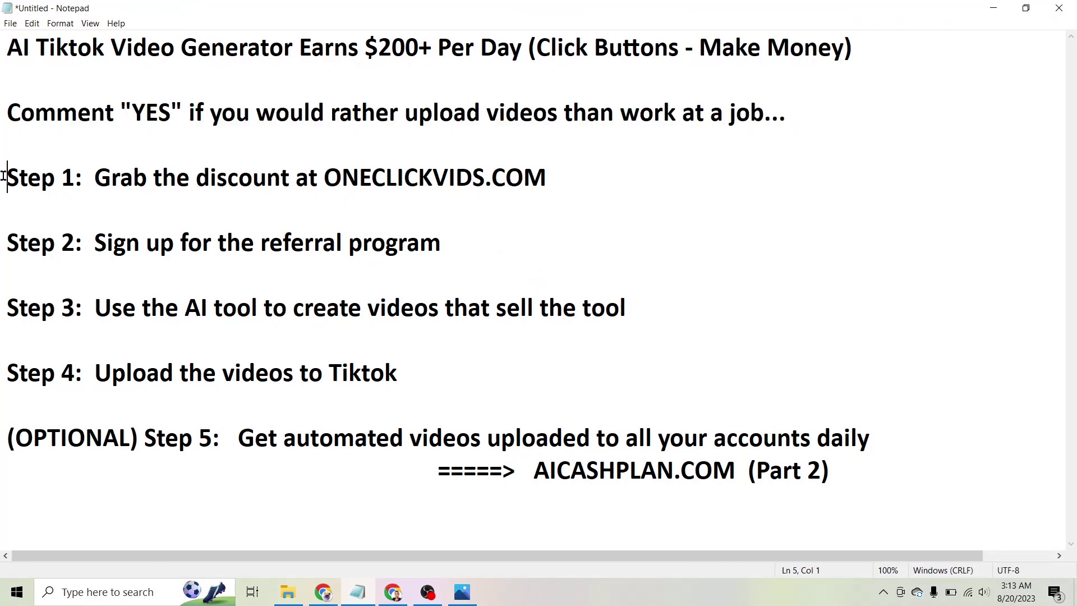
drag(3, 170, 275, 217)
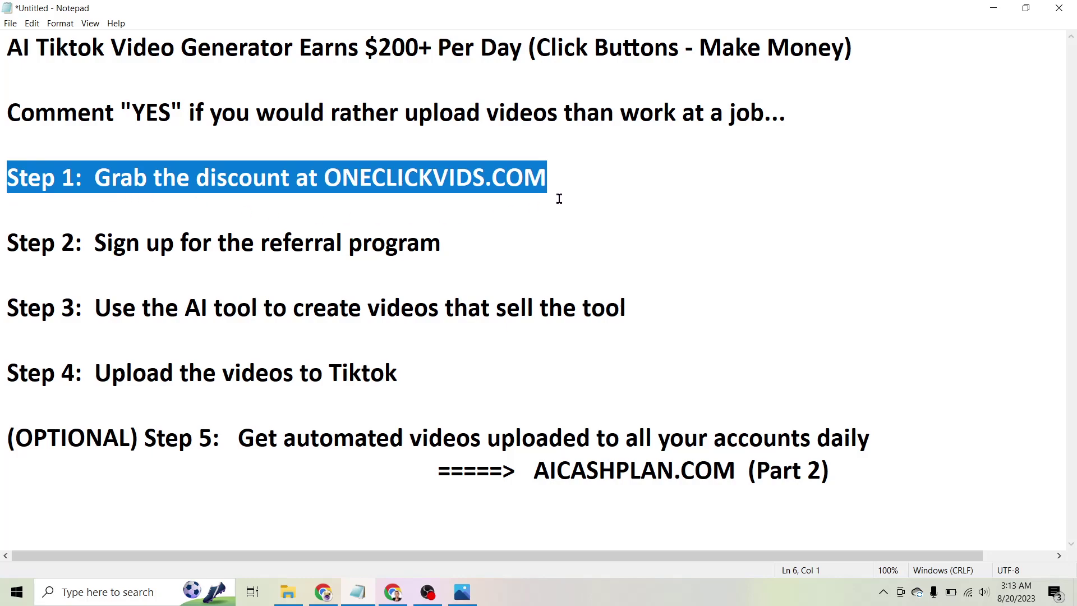
click(993, 7)
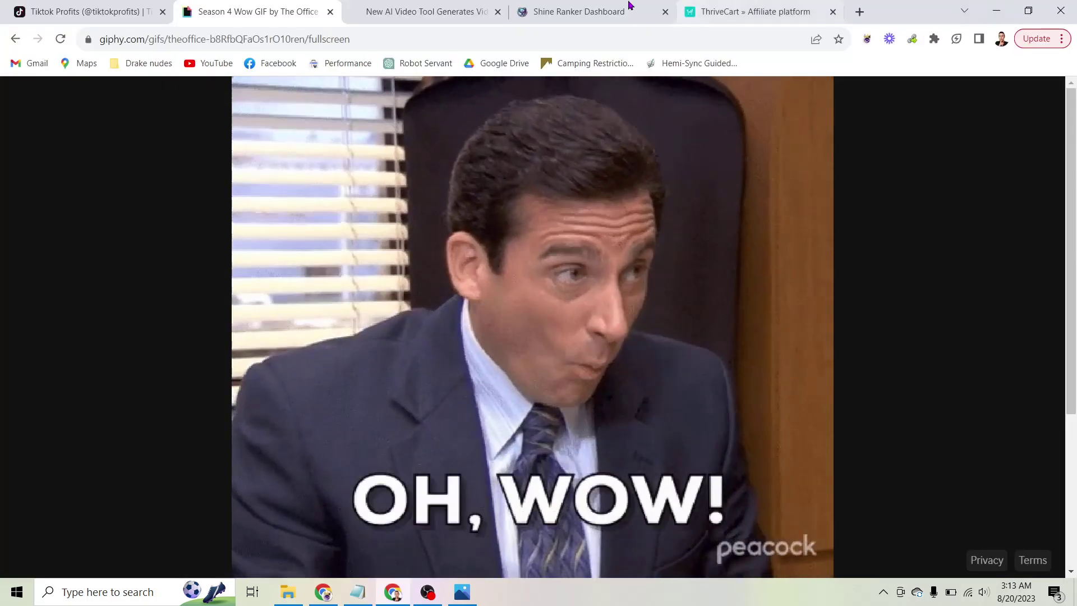
- Scroll through the OneClickVids landing page, then bring the full-screen Notepad step list back
click(452, 11)
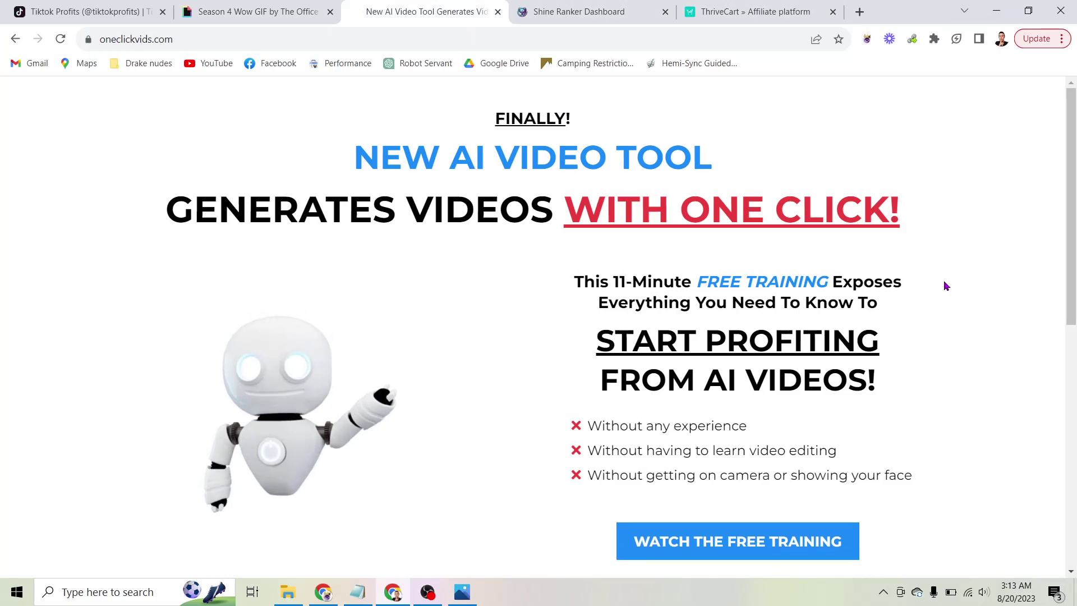
scroll(920, 300, down, 1)
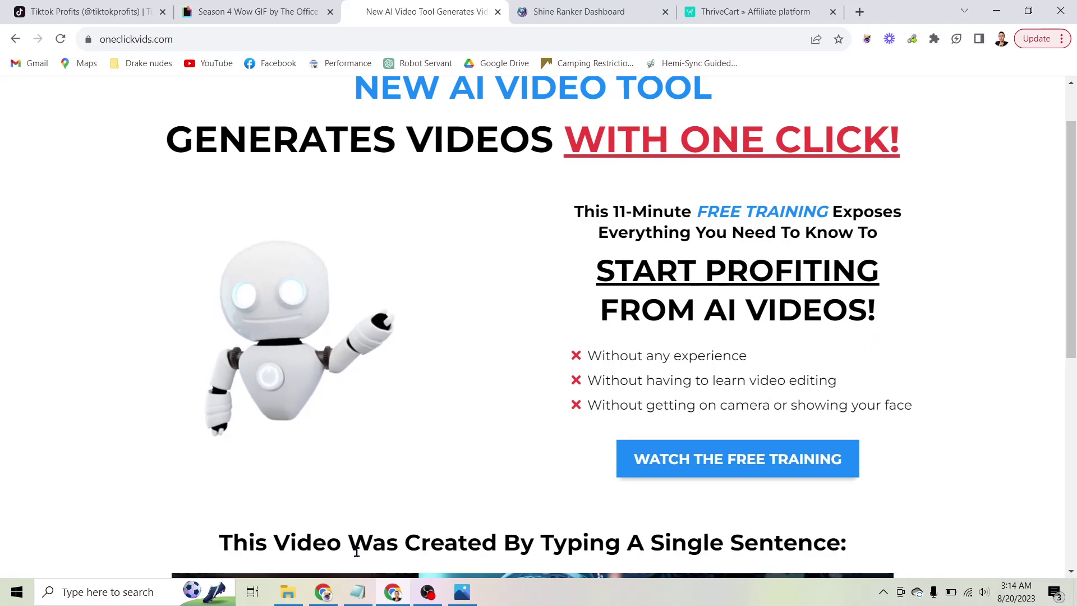
click(359, 592)
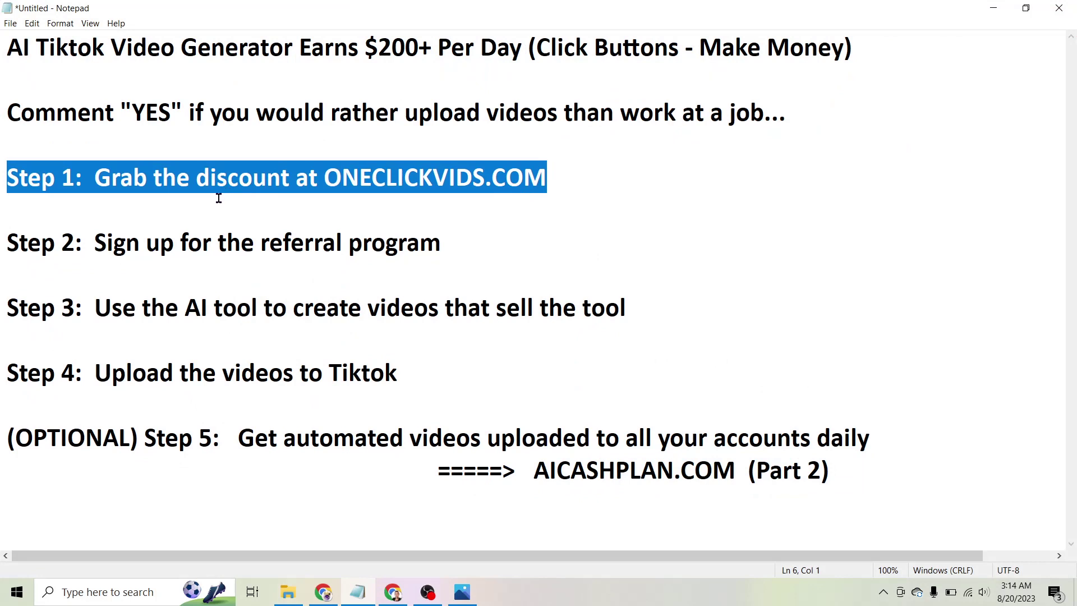
- Highlight ONECLICKVIDS.COM in Step 1 and the Step 2 referral sign-up text
drag(89, 243, 438, 258)
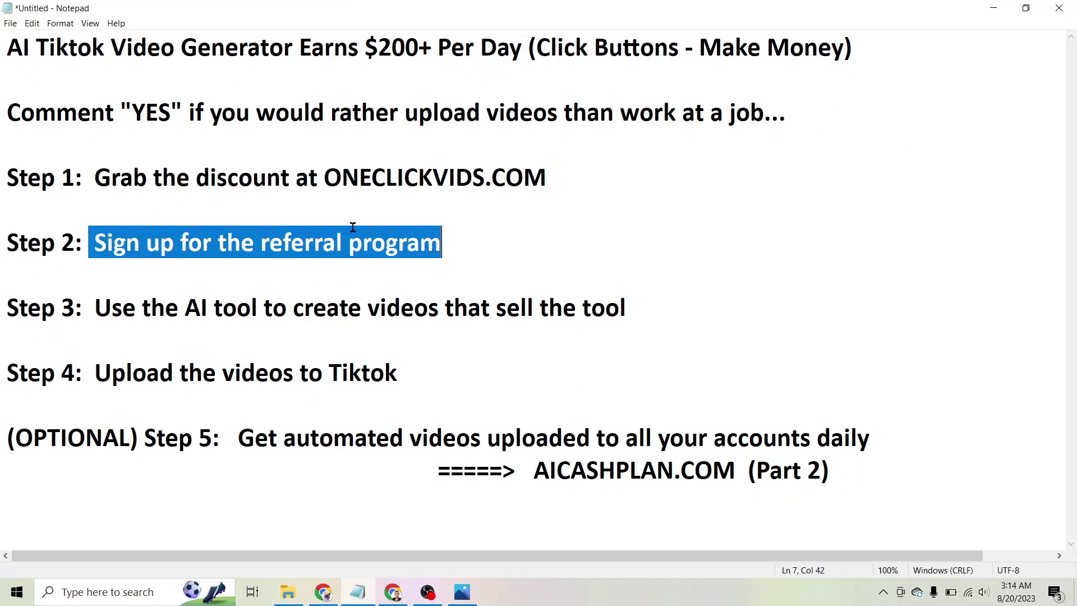
drag(324, 181, 560, 186)
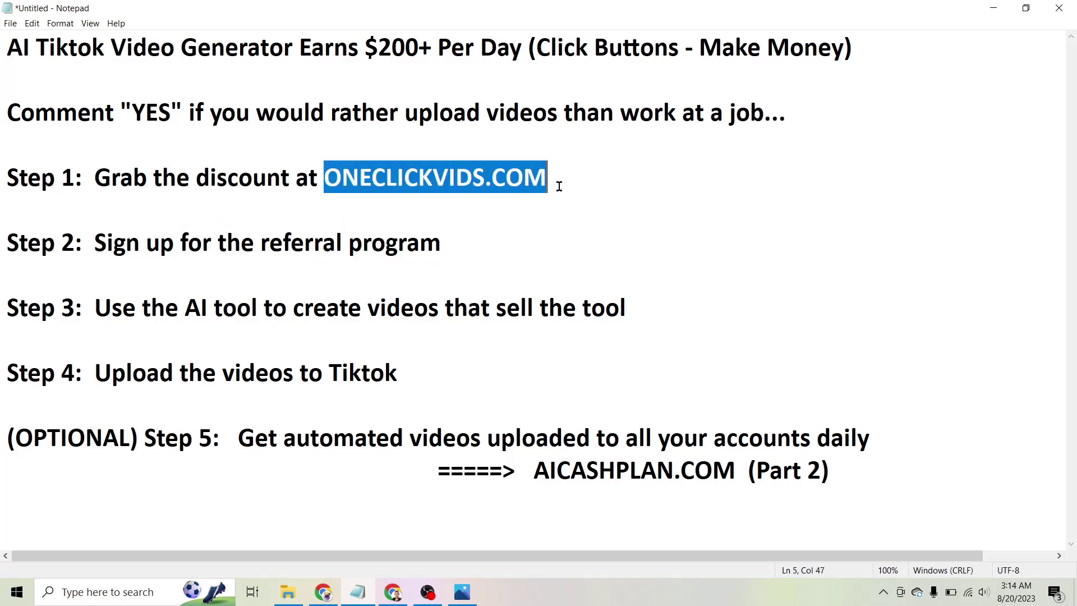
click(330, 181)
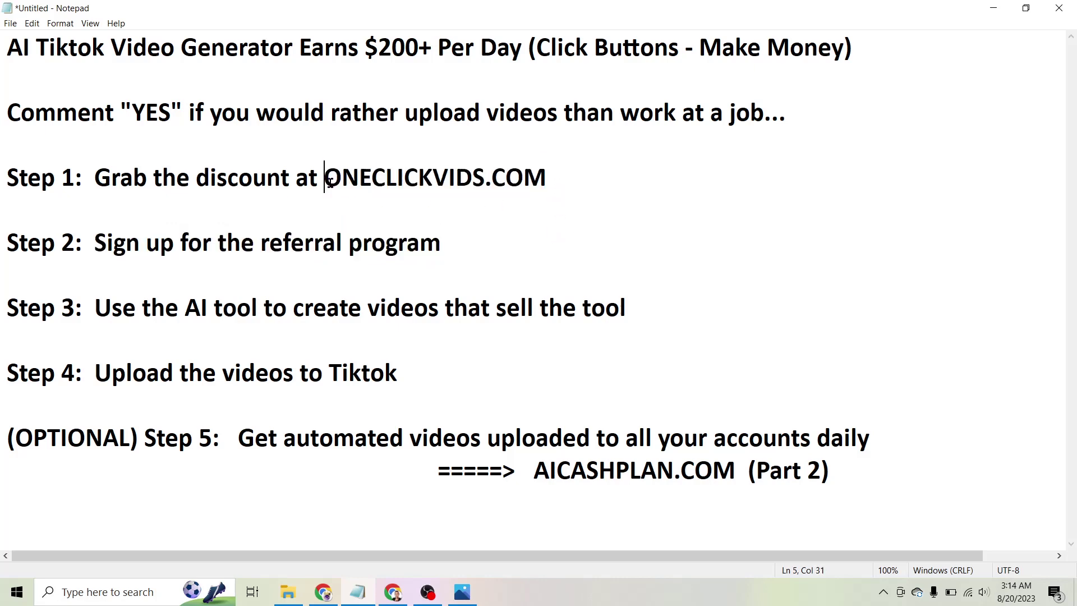
drag(326, 181, 549, 184)
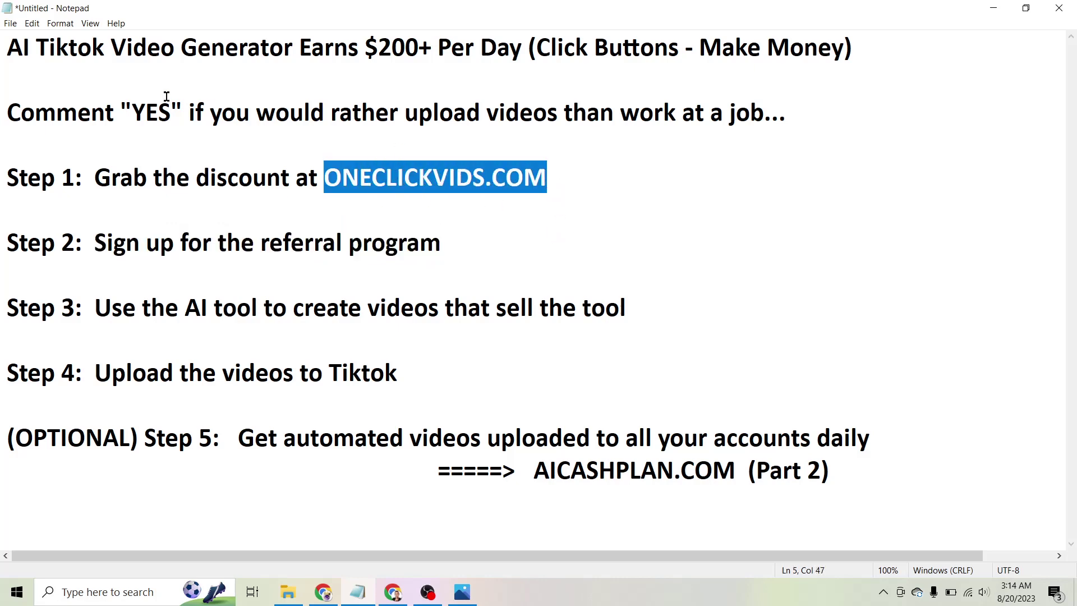
drag(94, 242, 472, 242)
- Show the commission screenshot, re-highlight ONECLICKVIDS.COM and all of Step 2, then minimize Notepad
click(462, 592)
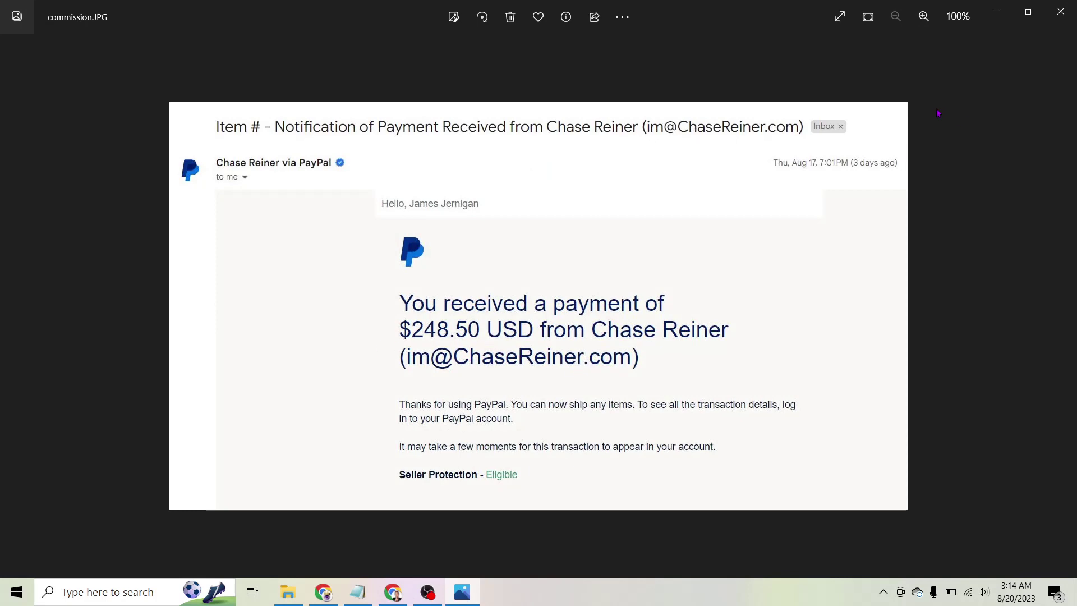
click(1002, 11)
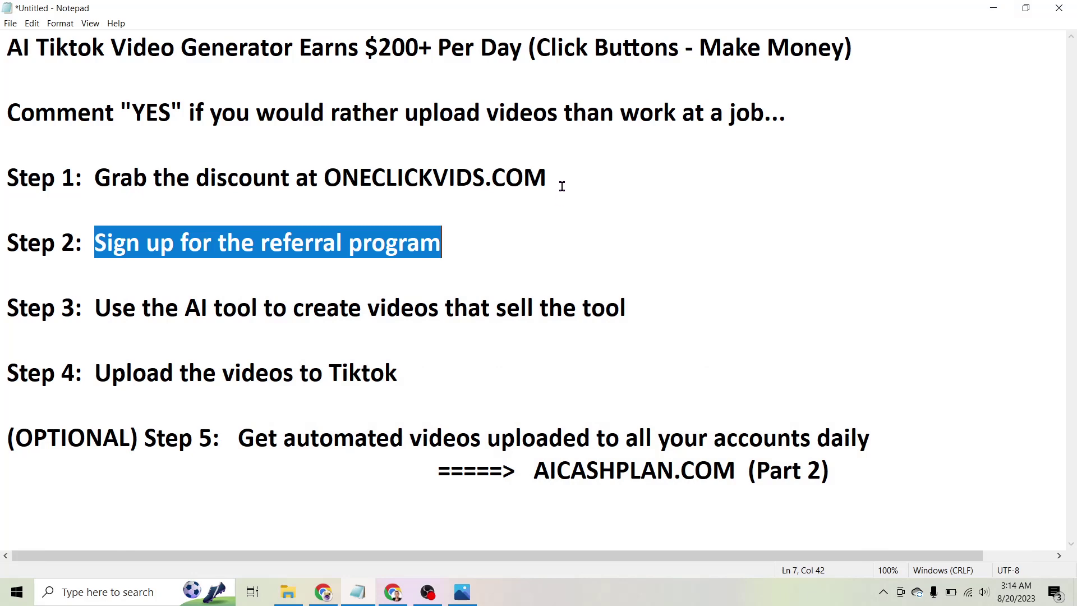
click(96, 309)
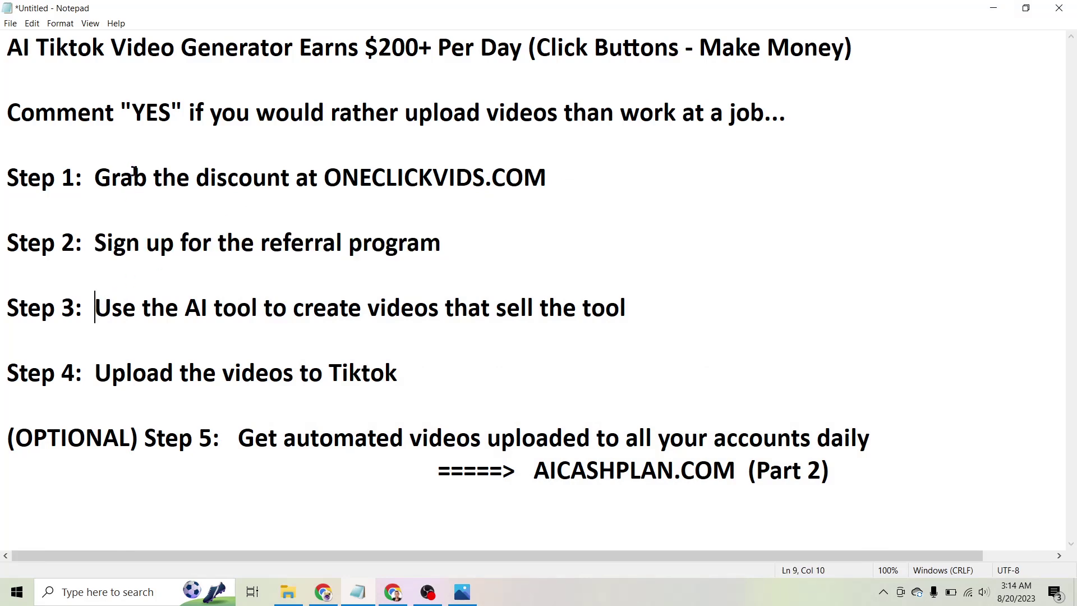
drag(327, 171, 547, 180)
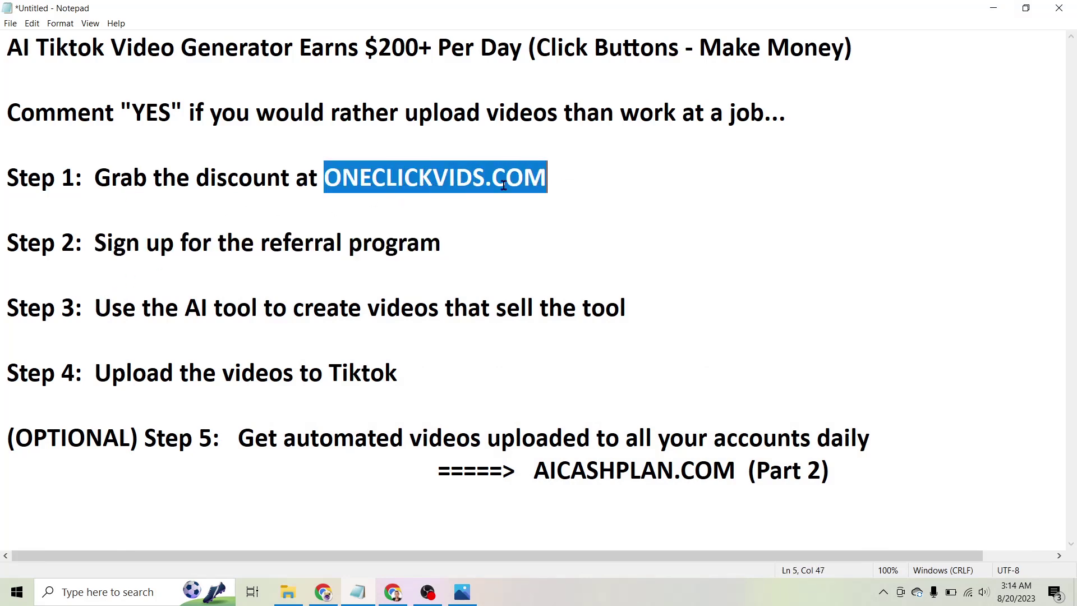
drag(95, 243, 474, 236)
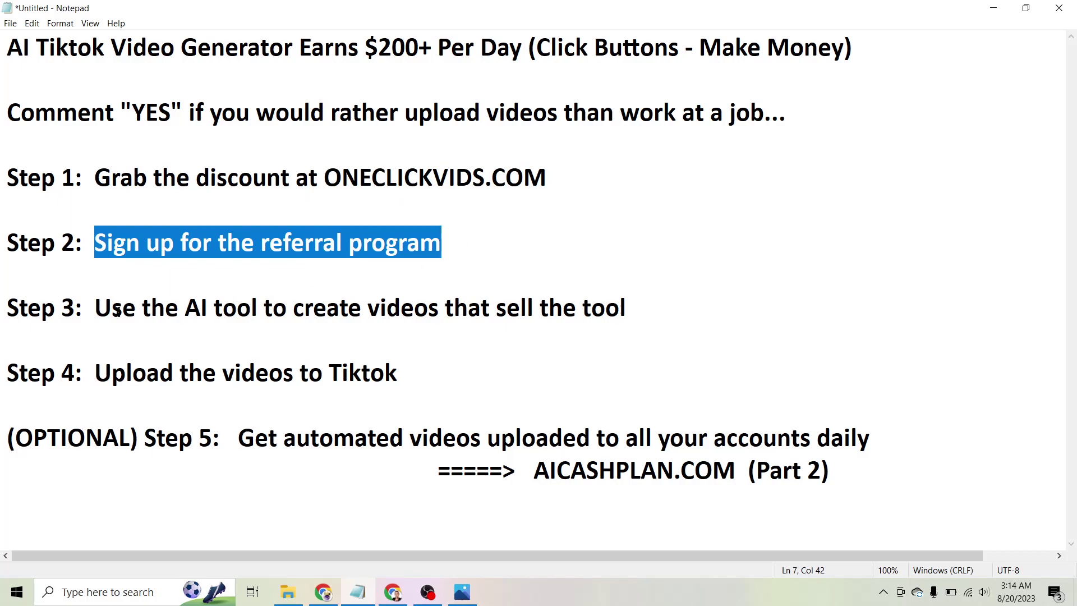
drag(95, 308, 649, 311)
click(993, 8)
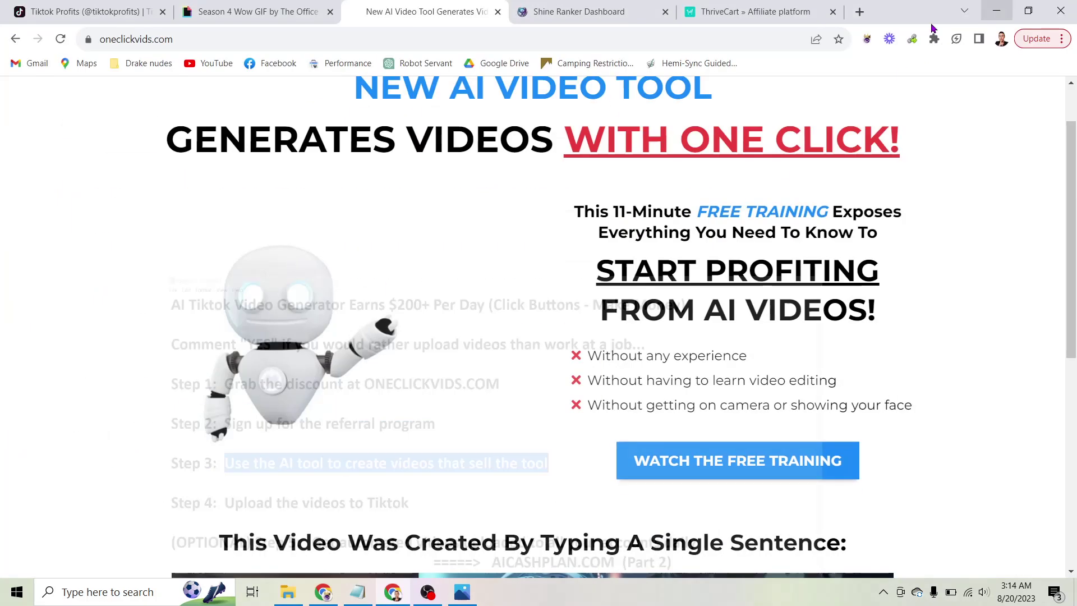
- In the Shine Ranker Dashboard, select the idea 'an AI video generator that earns $248 per day automatically' and enable Advanced Options
click(533, 15)
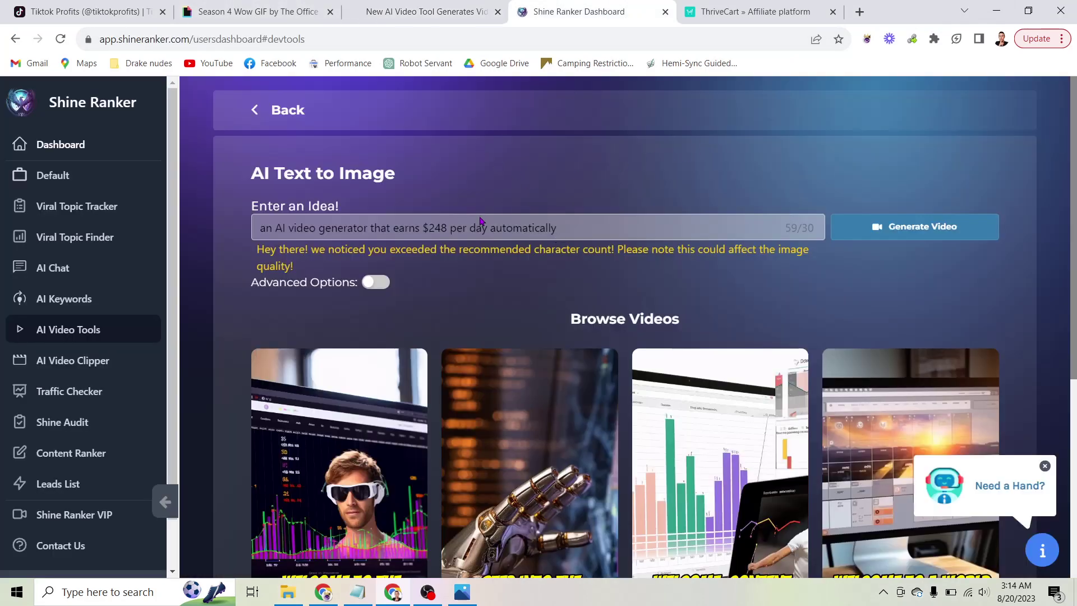
drag(255, 229, 640, 231)
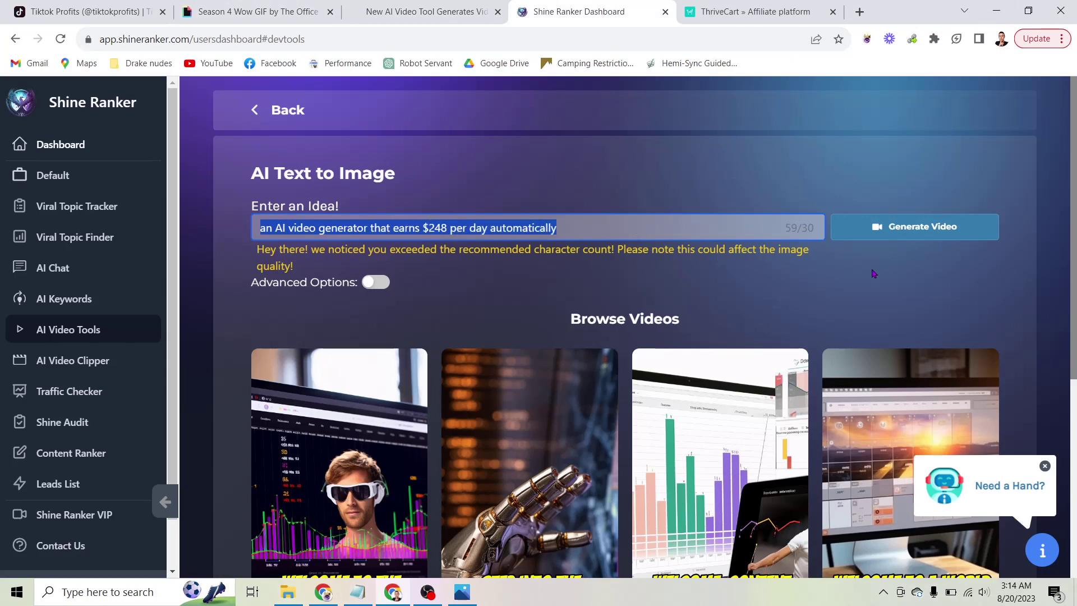
scroll(873, 274, down, 1)
scroll(873, 273, down, 1)
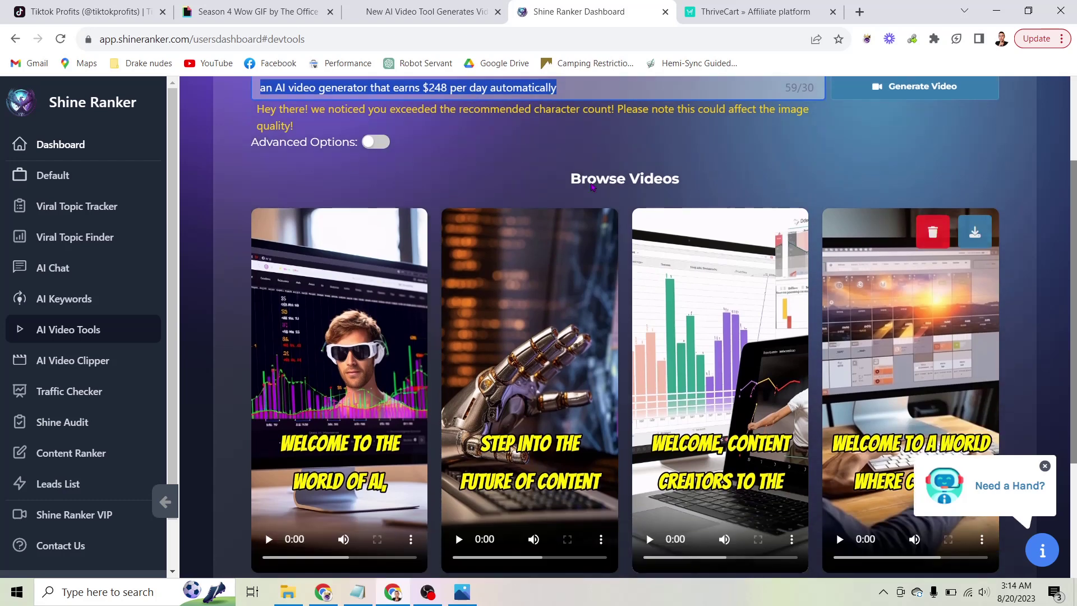
click(369, 143)
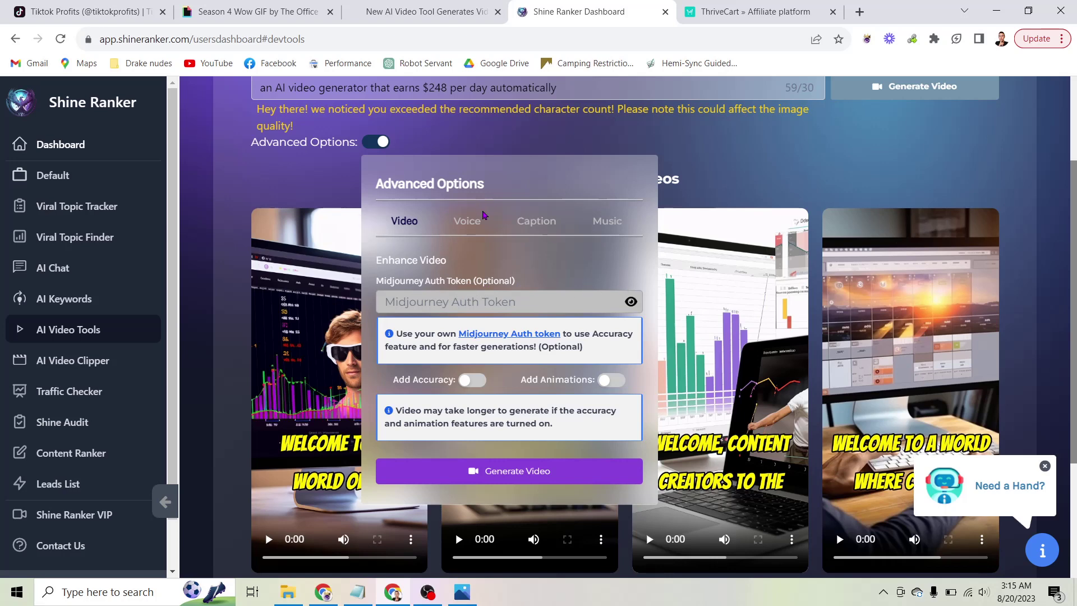
- Review the Voice settings and the voice model list, keeping the voice as Ryan
click(475, 224)
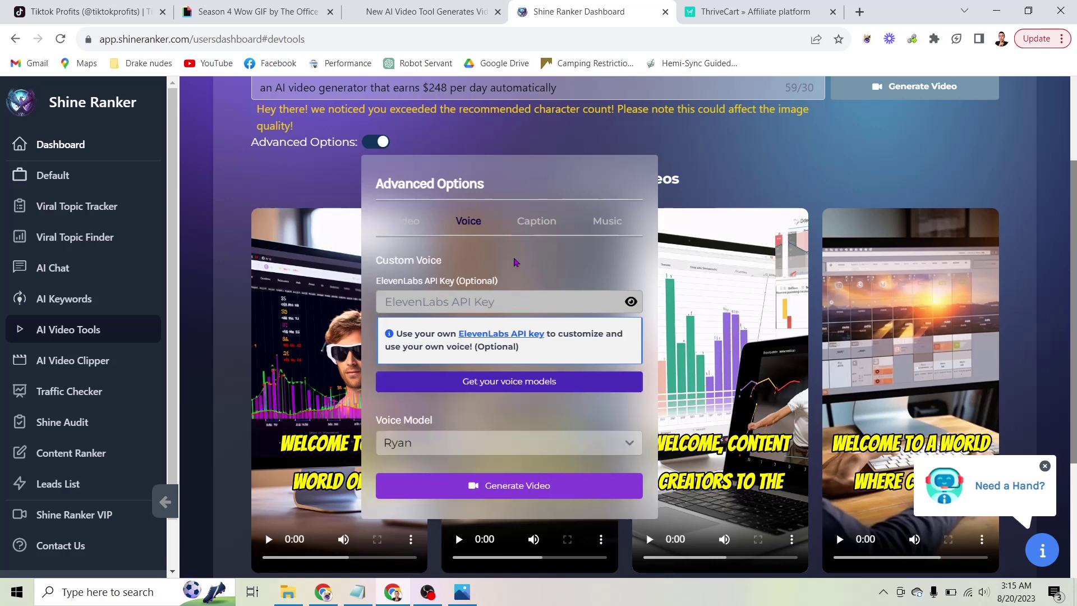
click(486, 446)
scroll(490, 300, up, 3)
scroll(492, 302, down, 4)
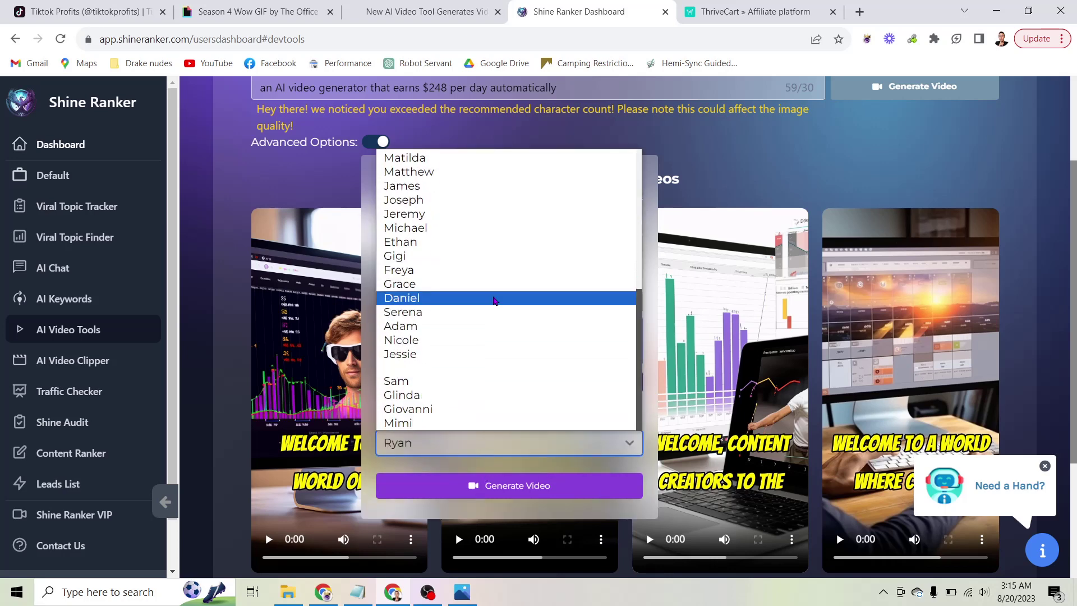
scroll(494, 301, up, 3)
scroll(493, 301, down, 3)
scroll(493, 300, up, 3)
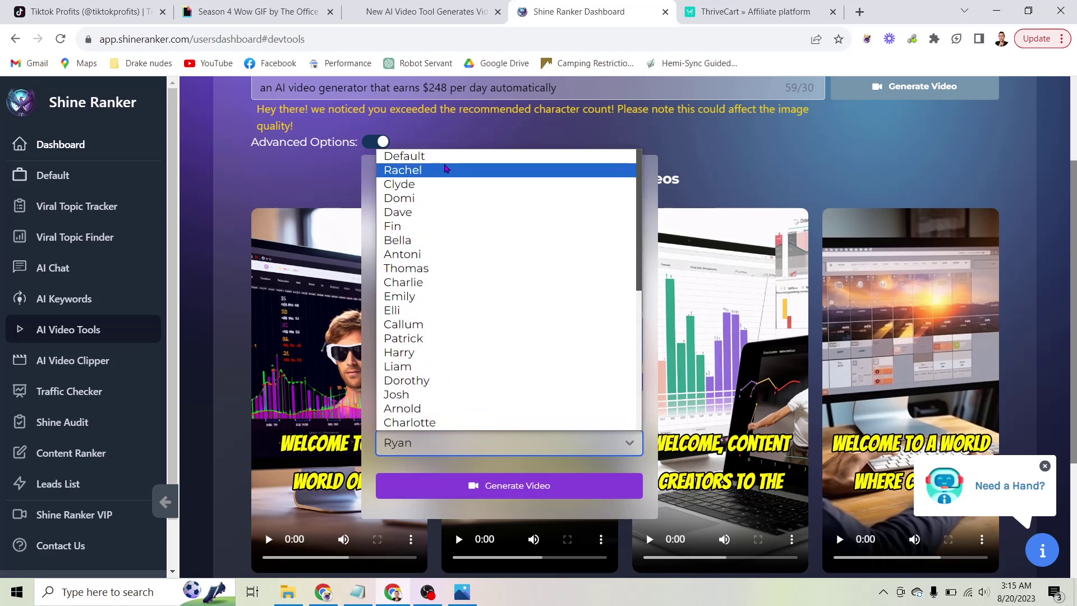
click(736, 158)
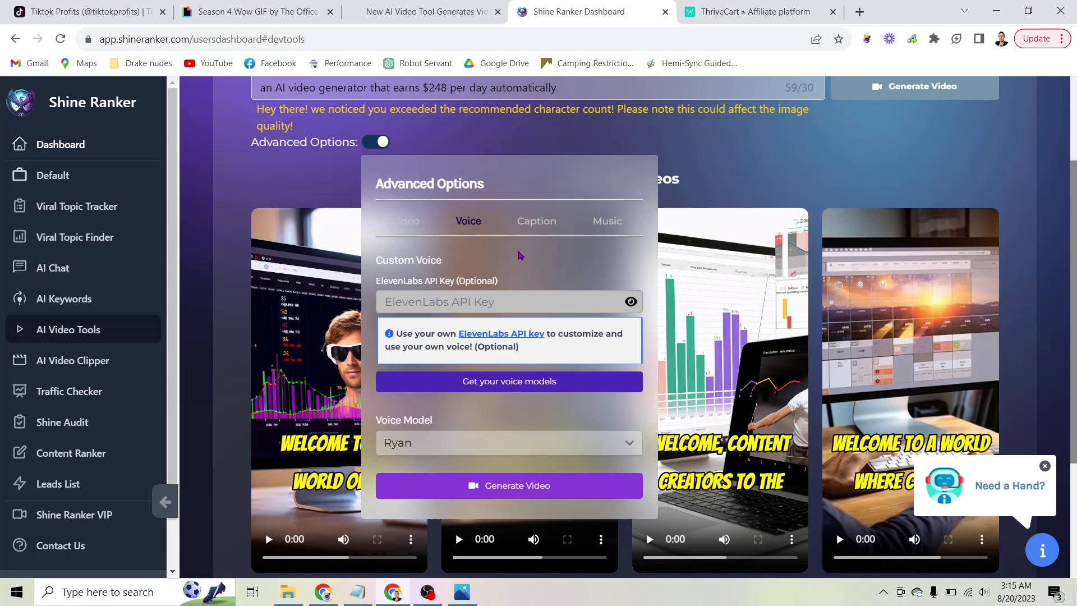
- Check the Caption and Music settings, then switch Advanced Options back off
click(531, 225)
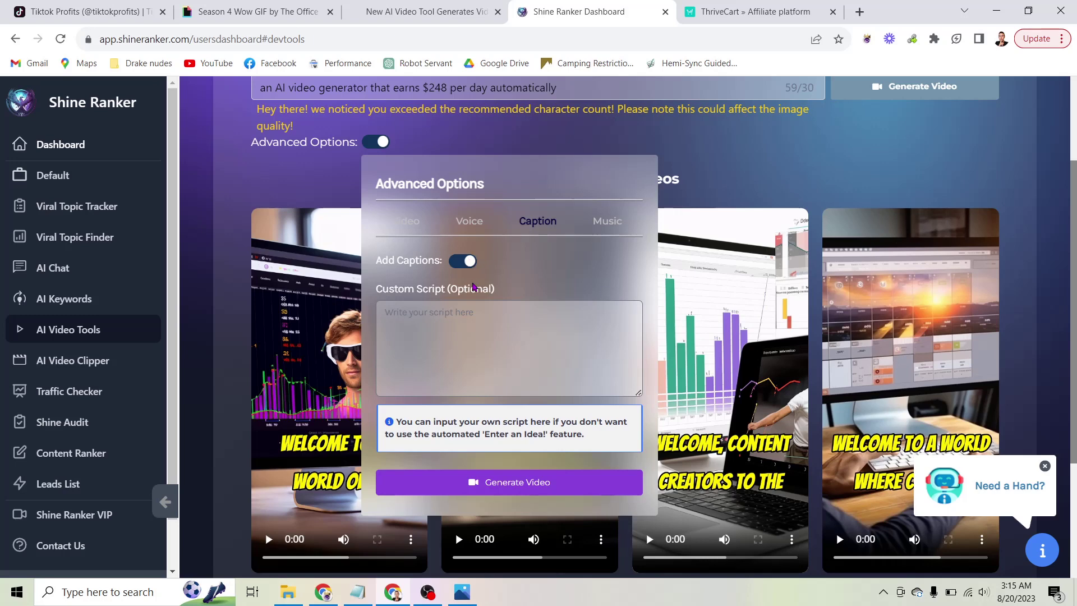
click(602, 225)
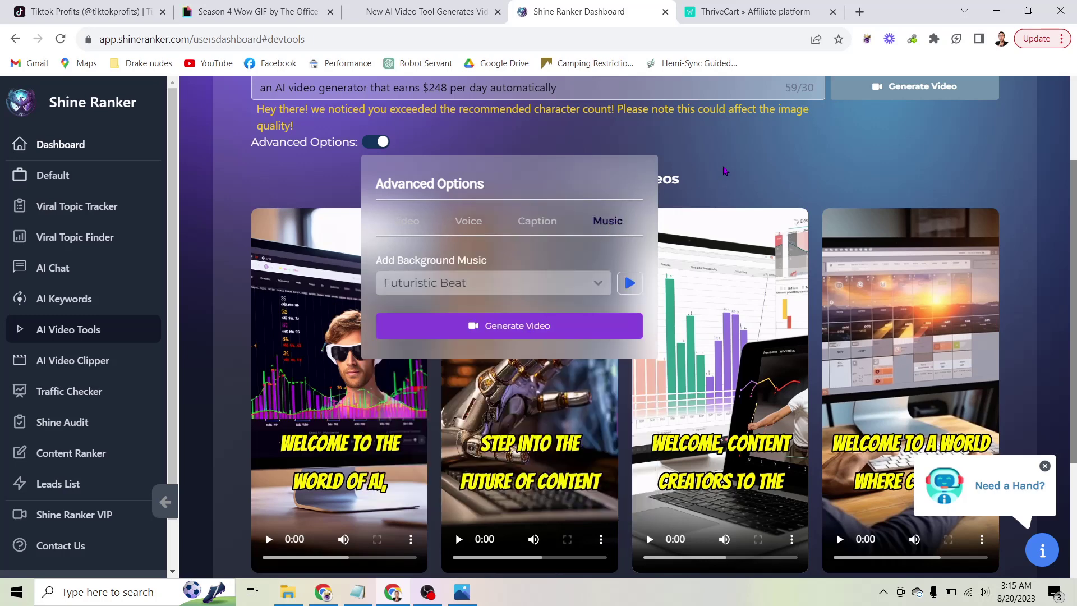
click(385, 145)
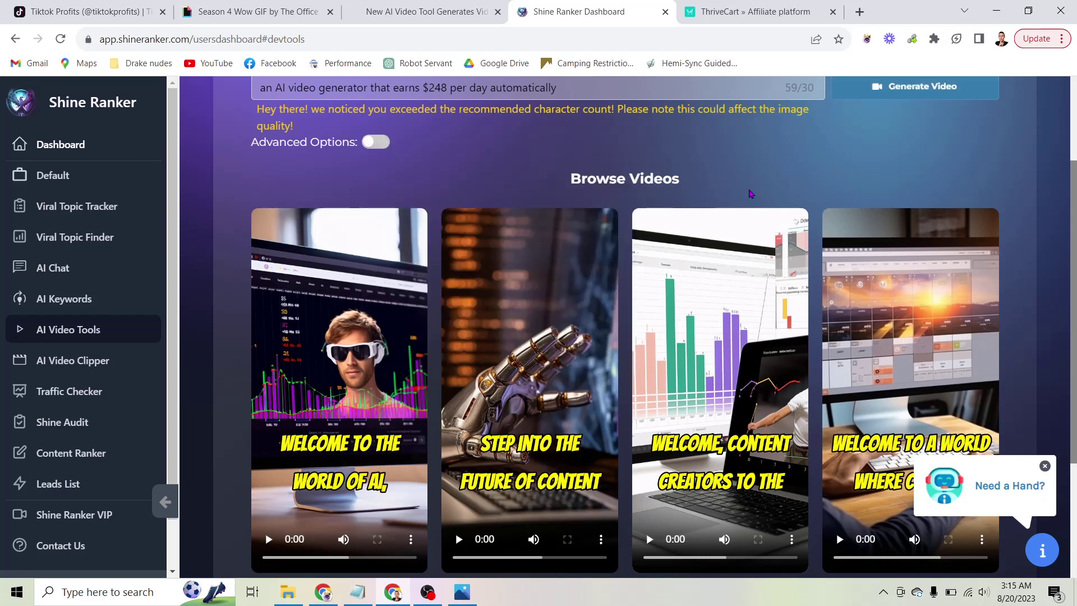
scroll(779, 212, up, 3)
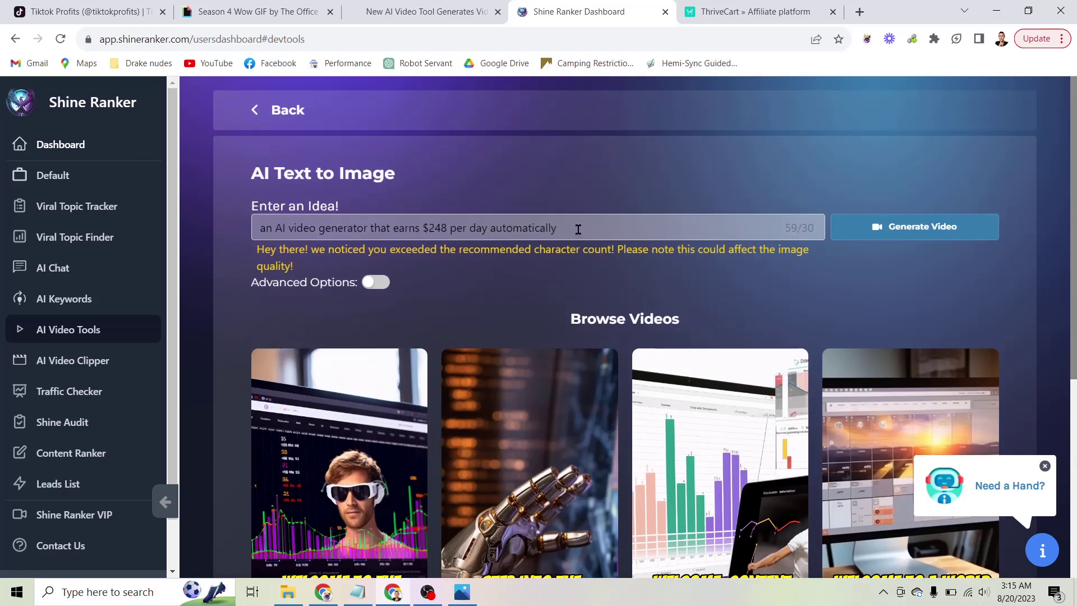
scroll(709, 229, down, 4)
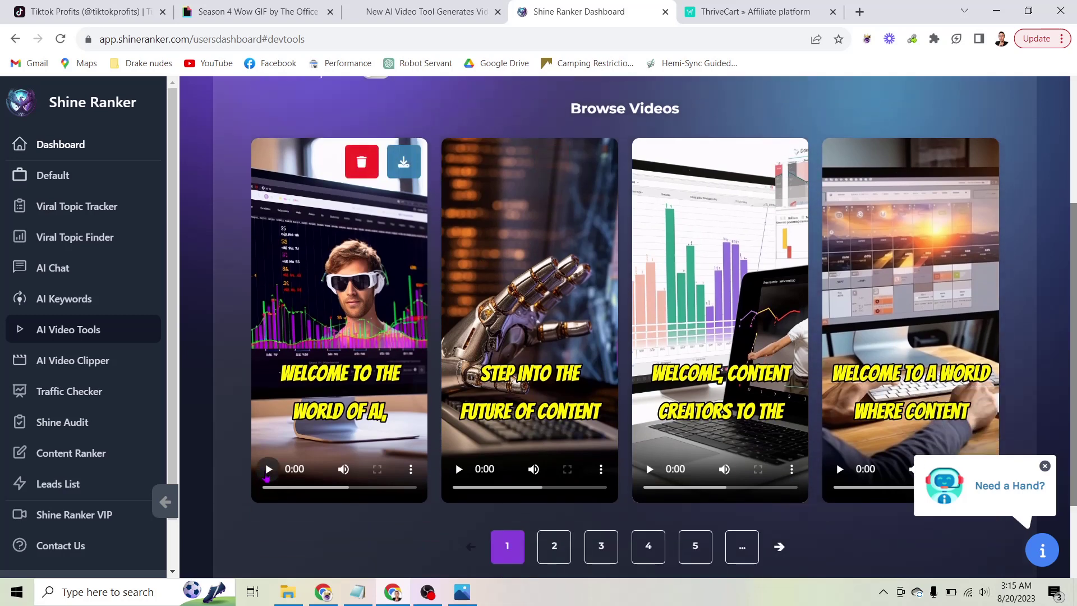
- Play the first Browse Videos clip, pause it at 0:20, and scroll back up
click(268, 470)
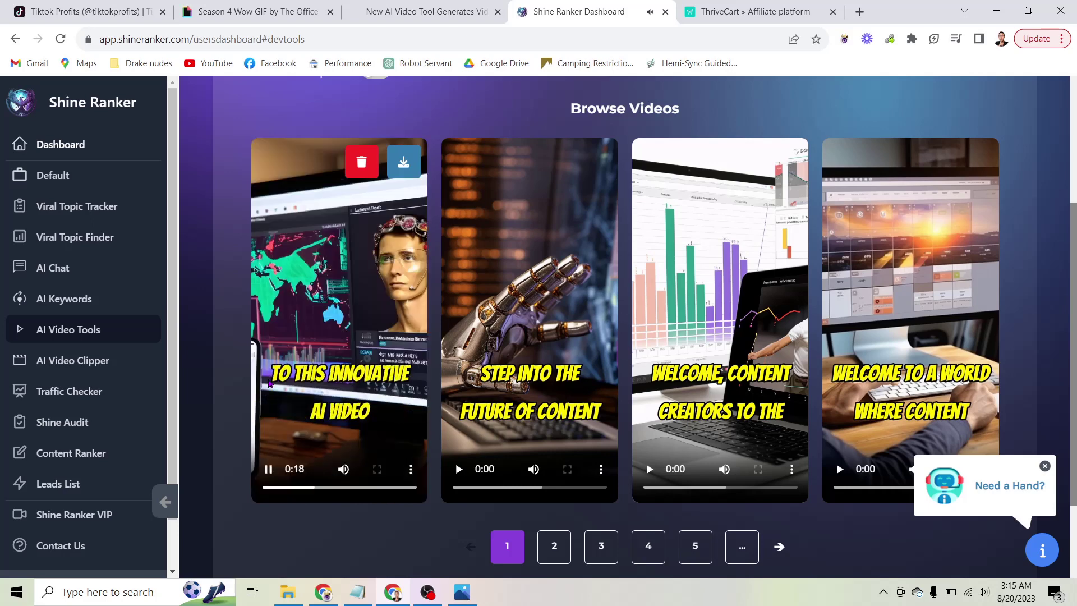
click(265, 466)
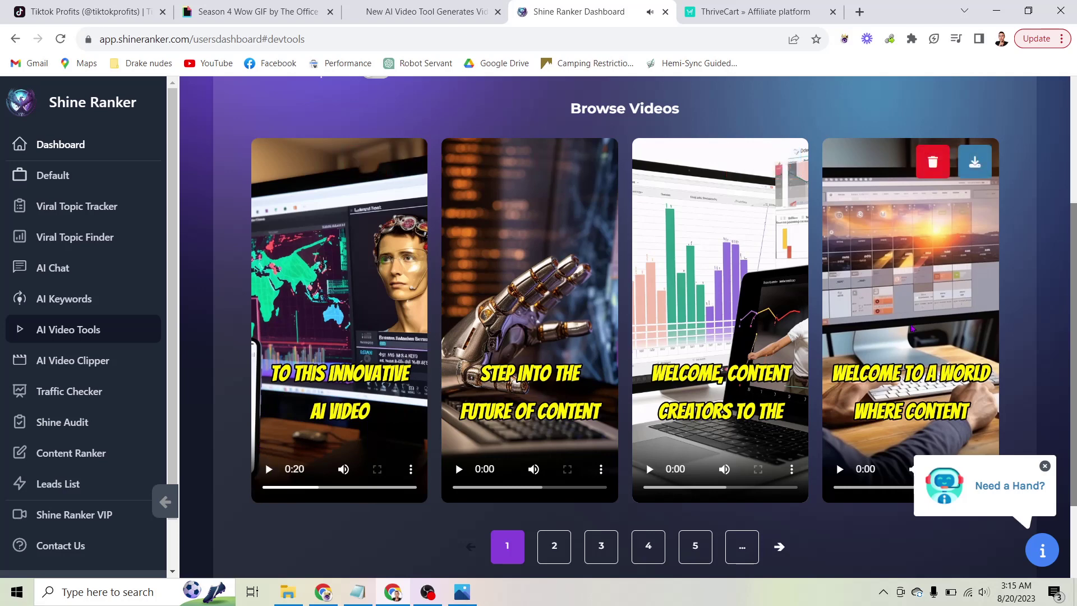
scroll(486, 426, up, 1)
scroll(480, 393, up, 1)
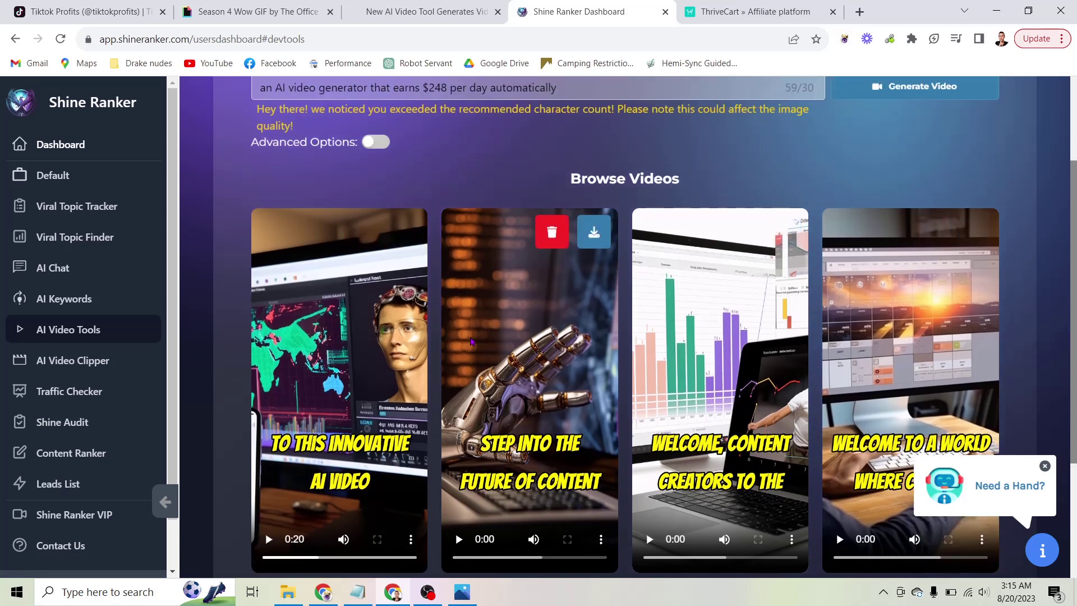
scroll(609, 379, up, 1)
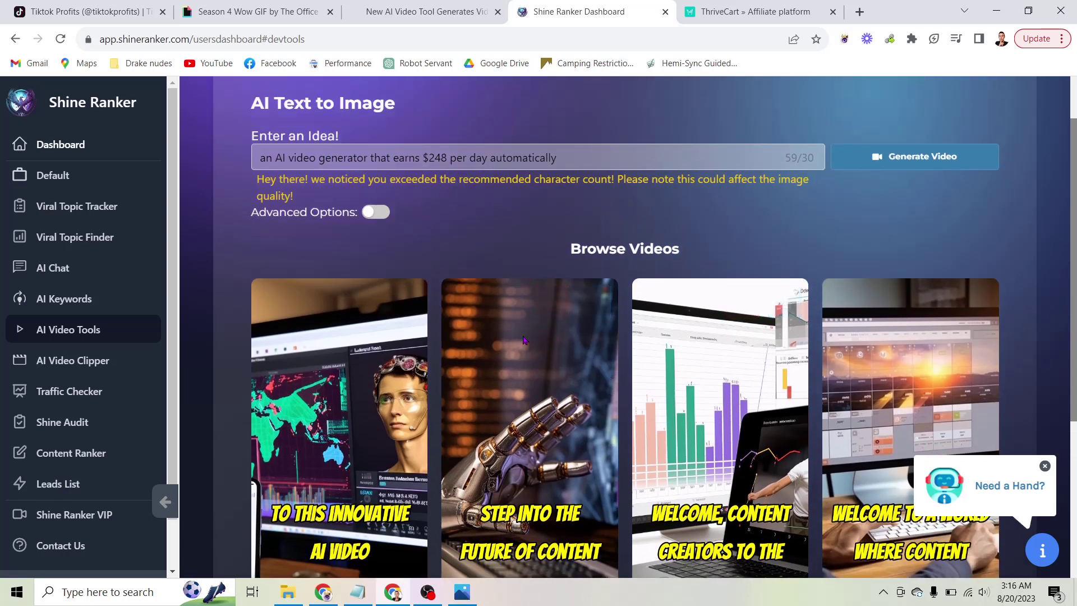
scroll(561, 280, up, 1)
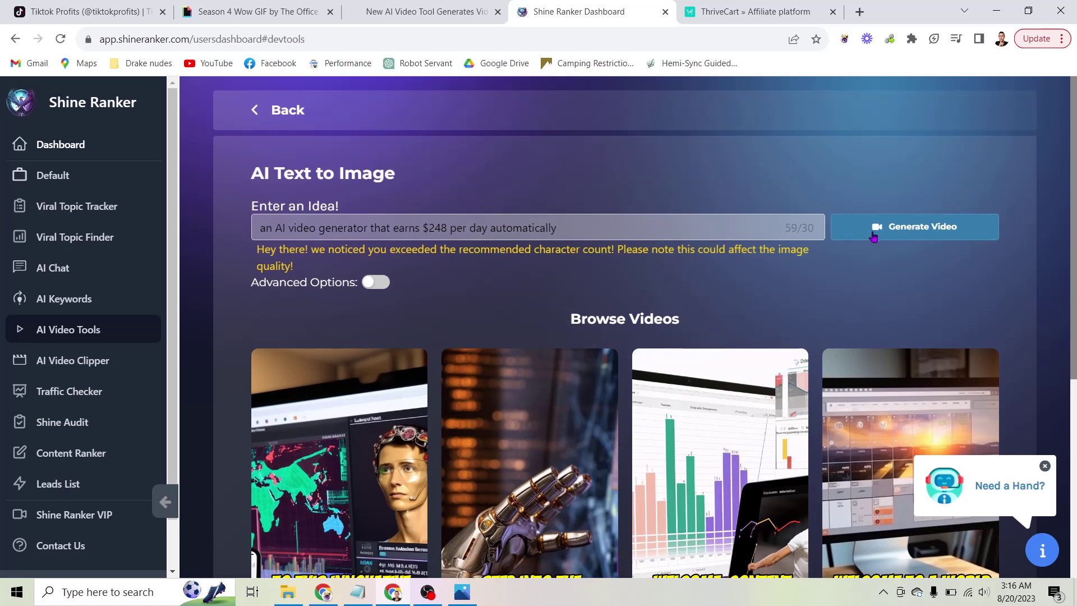
- In Notepad, highlight Step 4 'Upload the videos to Tiktok', then minimize it
click(351, 599)
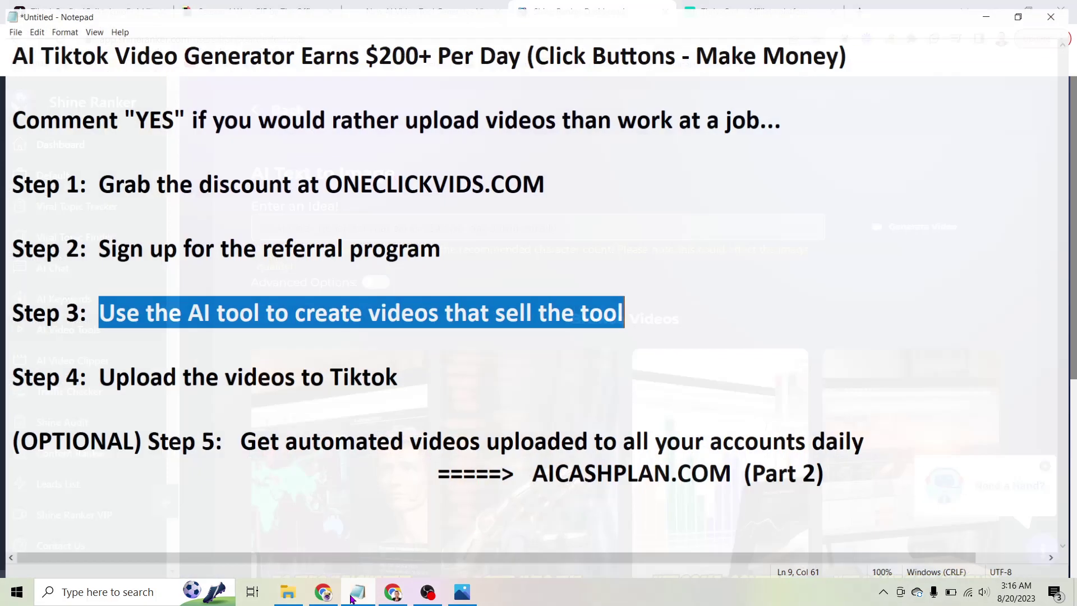
click(486, 177)
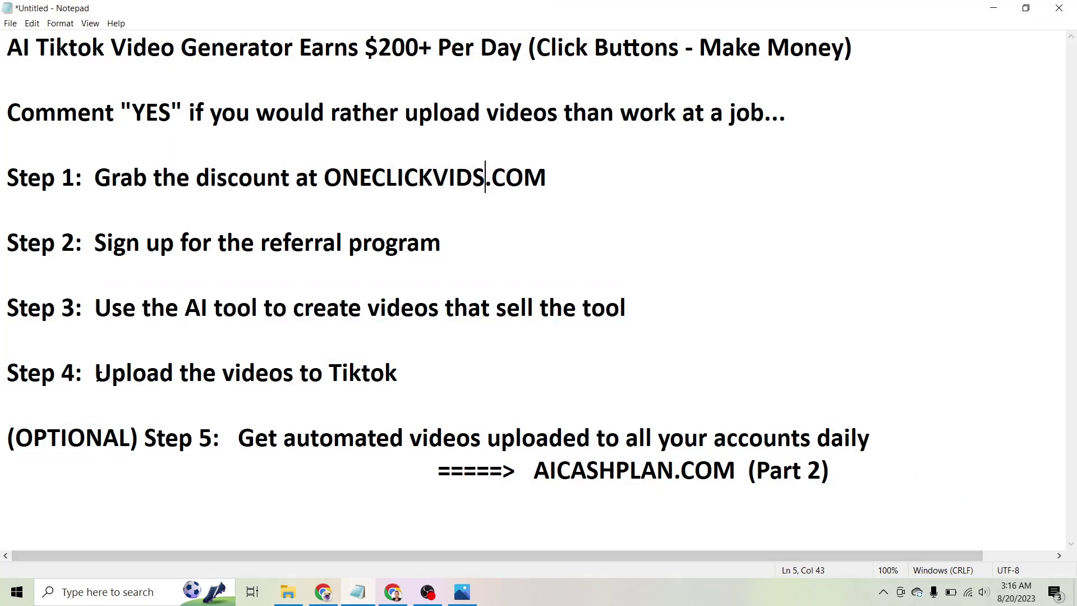
drag(96, 375, 406, 368)
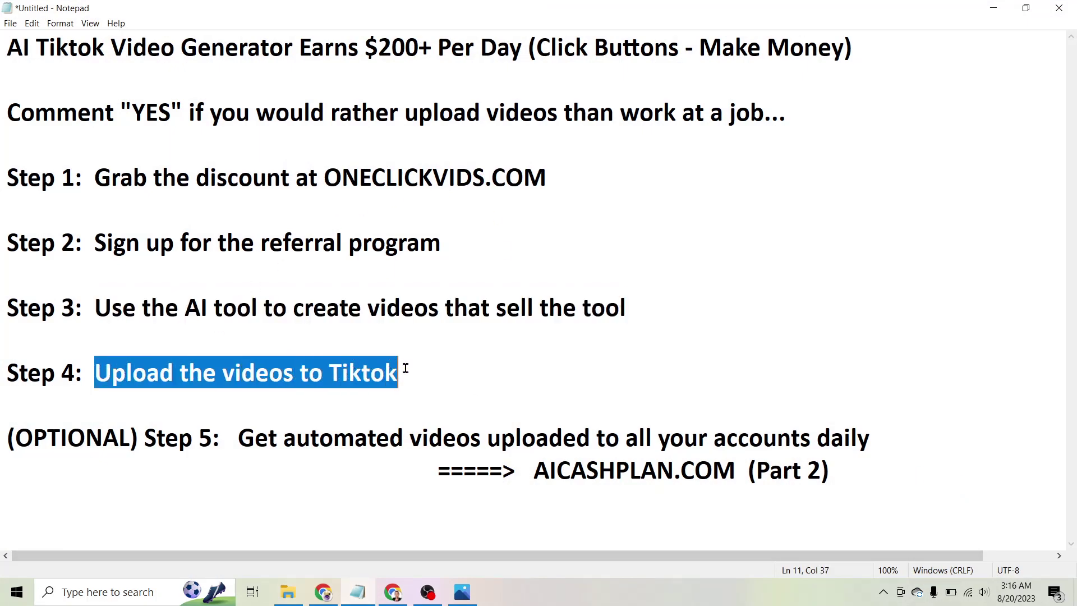
click(983, 9)
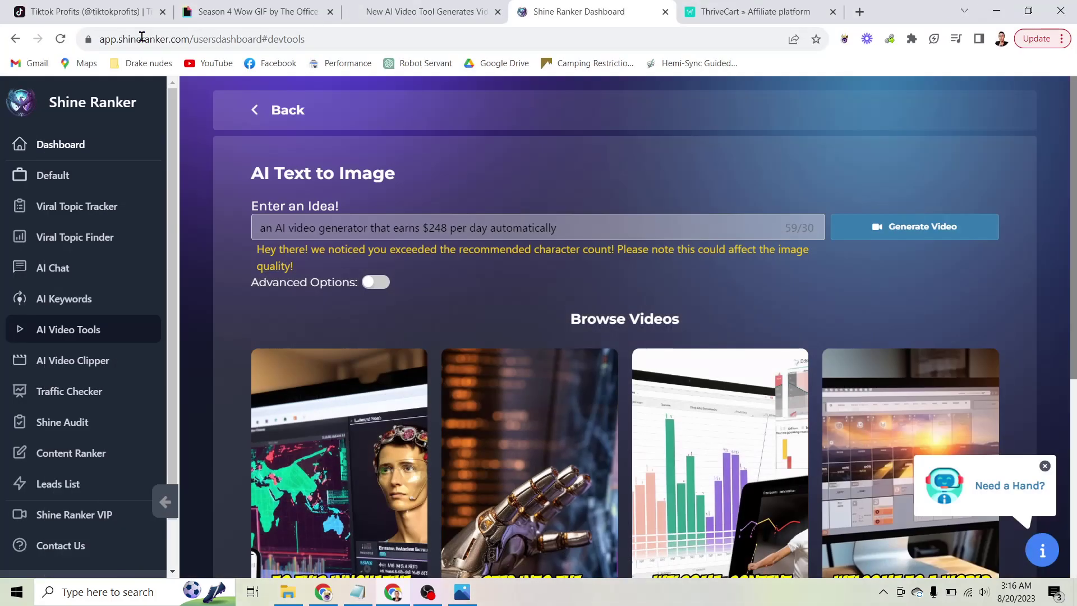
- Scroll through the TikTok Profits profile's AI video grid and back up
click(48, 5)
scroll(524, 204, down, 2)
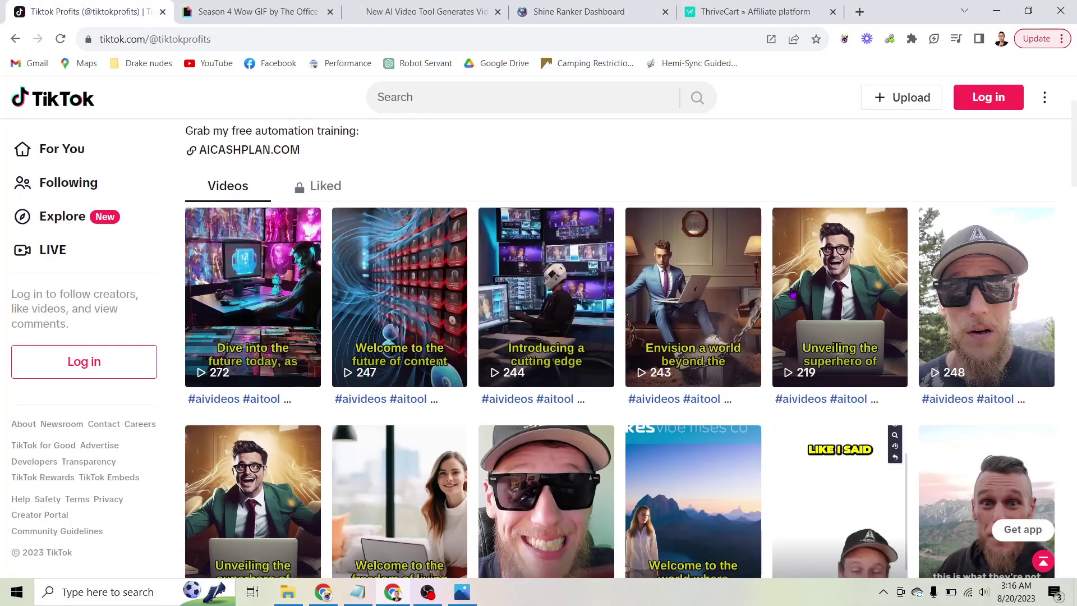
scroll(792, 292, down, 5)
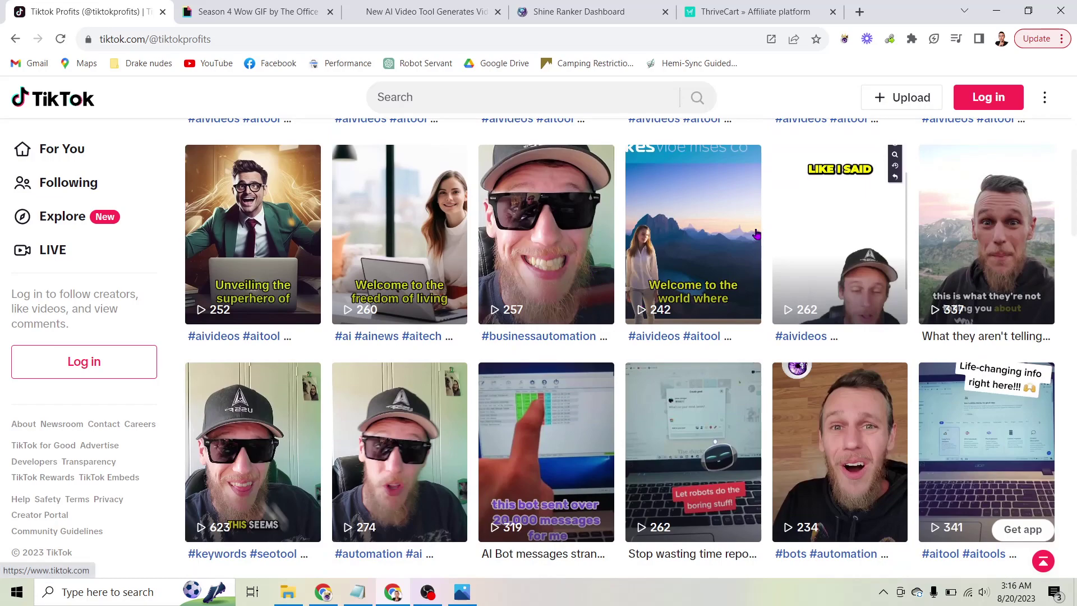
scroll(640, 233, down, 4)
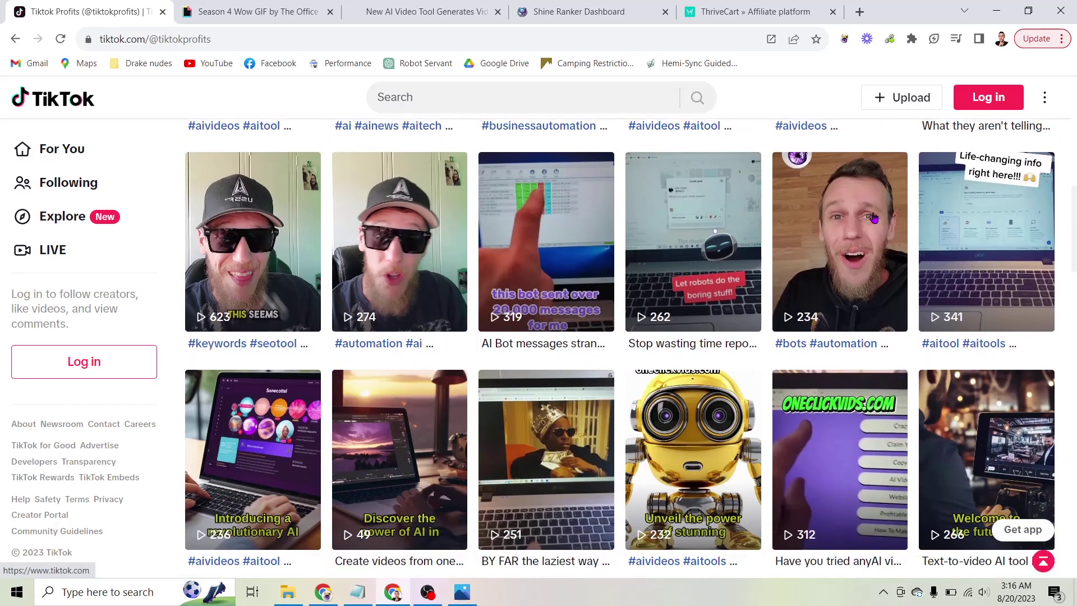
scroll(874, 219, down, 5)
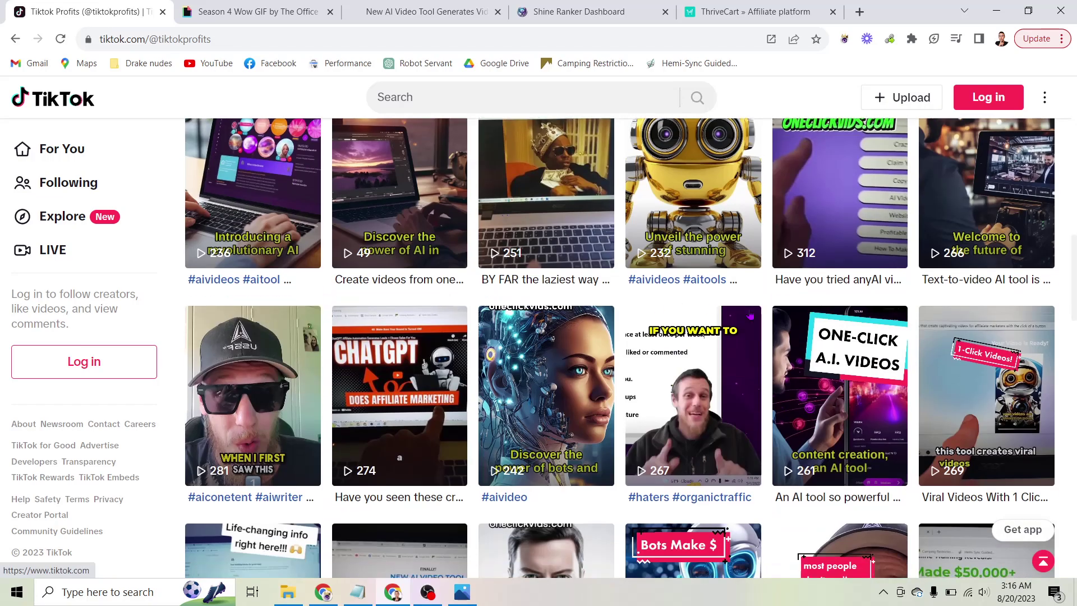
scroll(750, 316, down, 12)
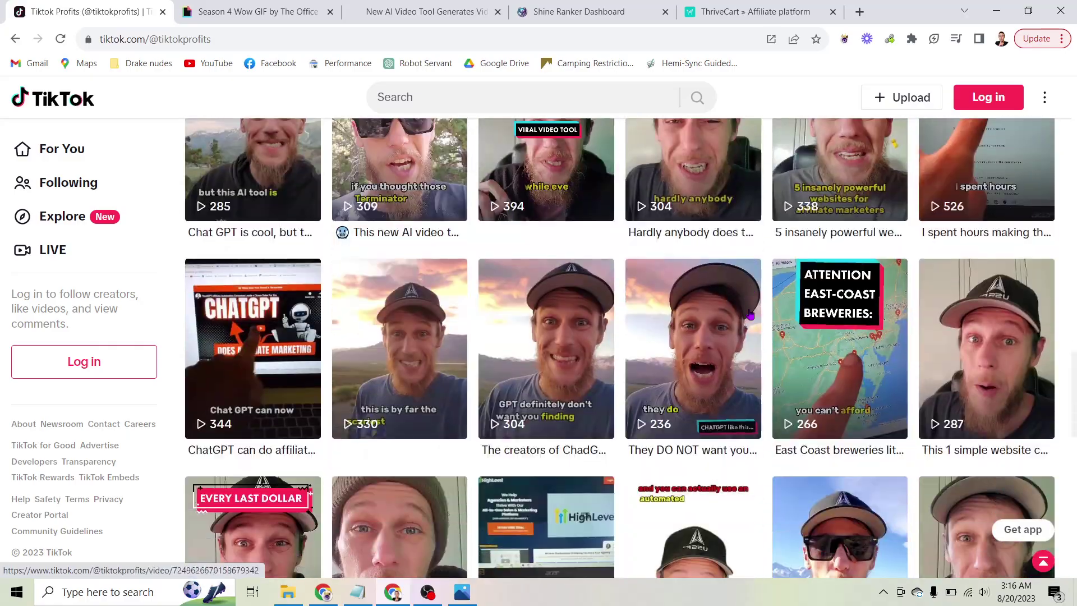
scroll(750, 316, down, 5)
scroll(750, 314, down, 15)
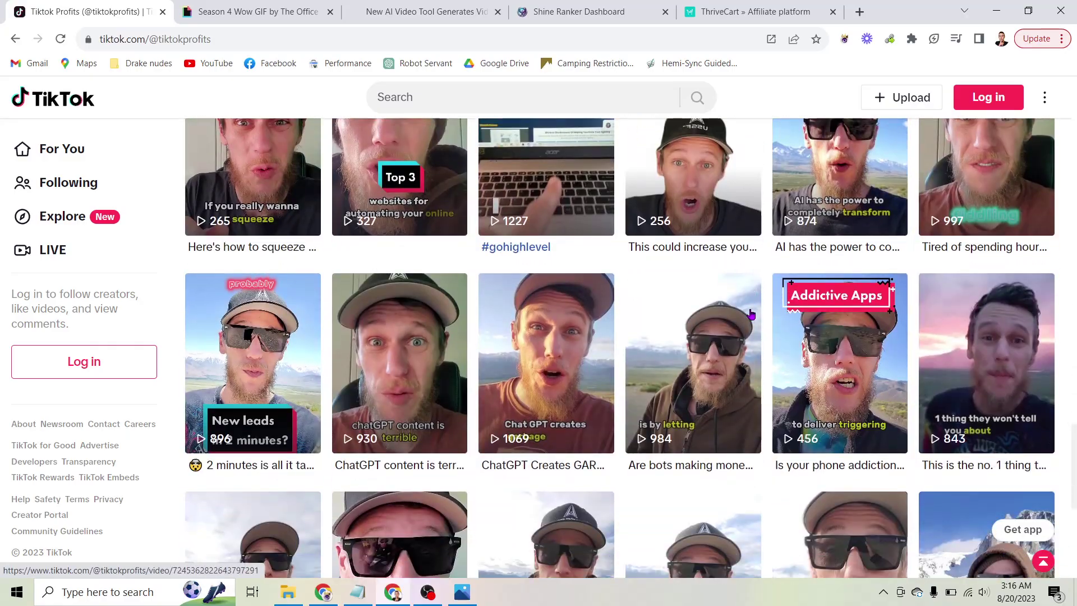
scroll(751, 313, up, 4)
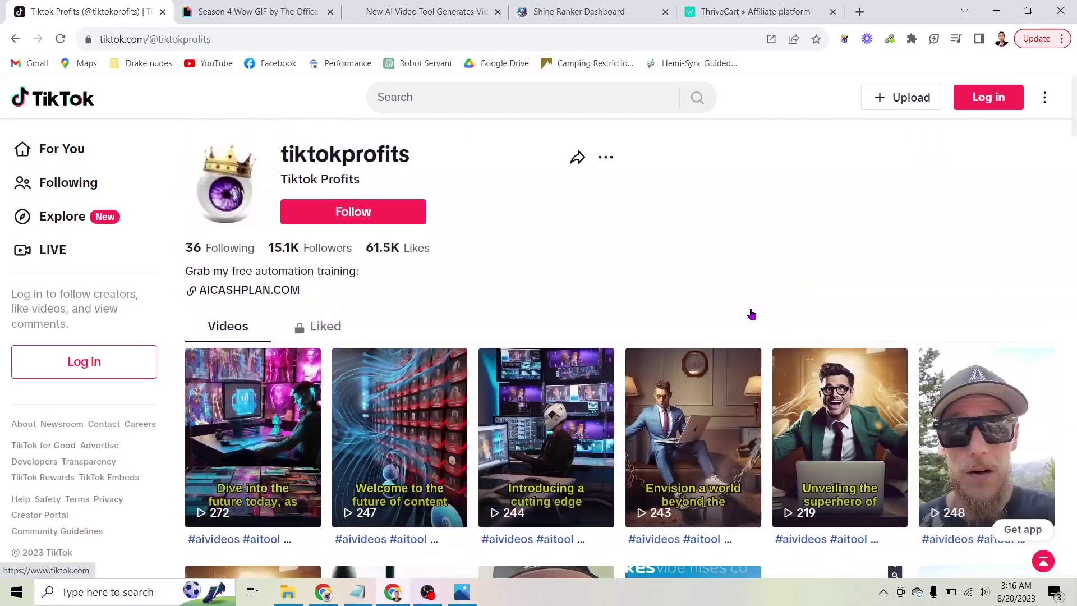
- Check the Shine Ranker tab and the TikTok profile, then show the ThriveCart dashboard with $9,170.57 net commissions
click(553, 10)
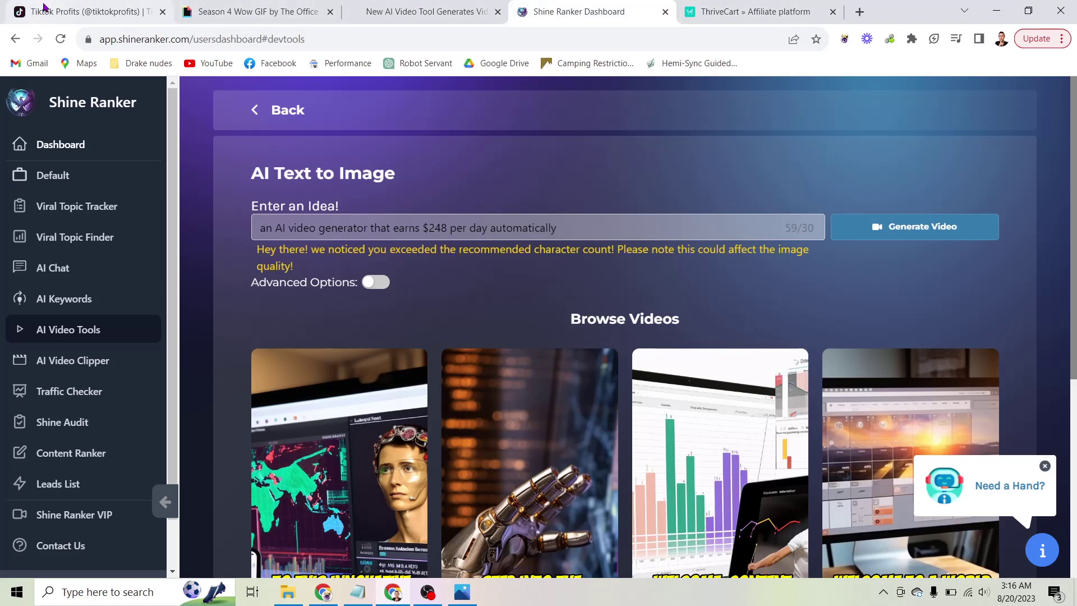
click(84, 12)
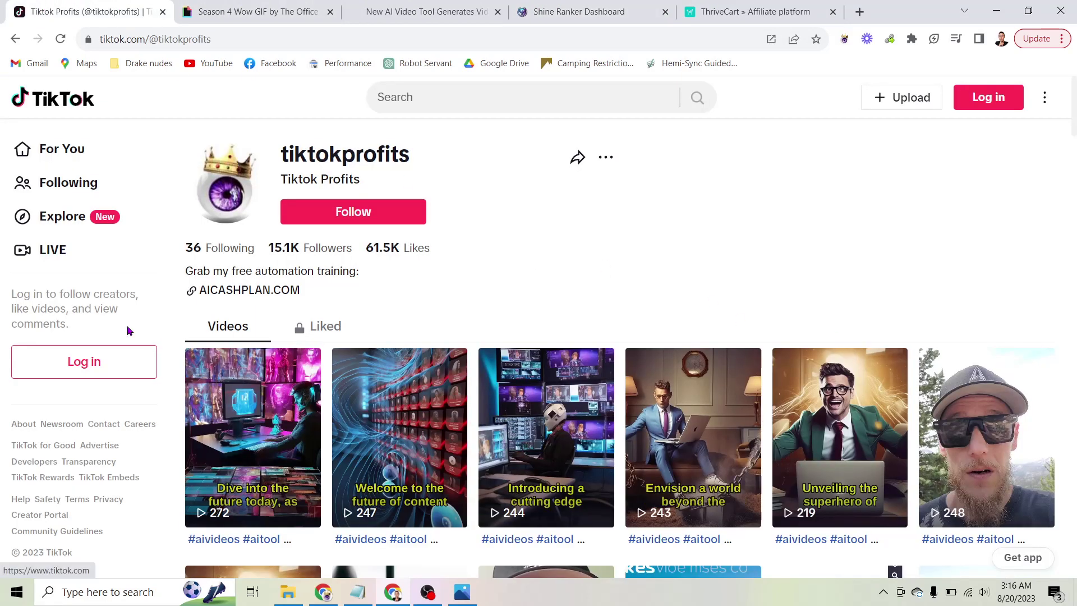
click(766, 11)
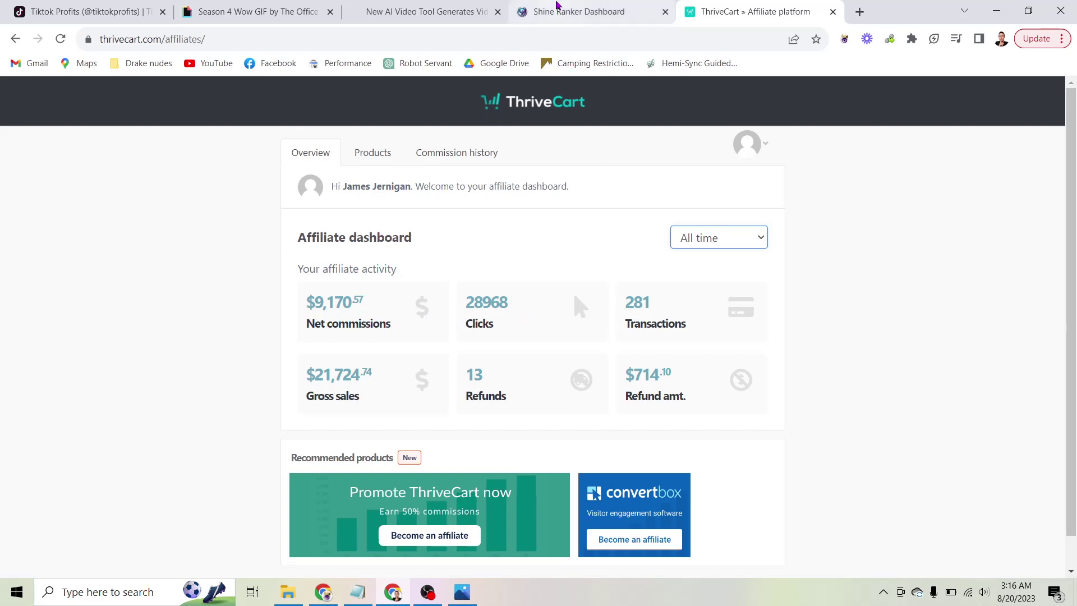
- Scroll Shine Ranker down to the Browse Videos players, then bring the Notepad step list forward
click(558, 8)
scroll(701, 291, down, 1)
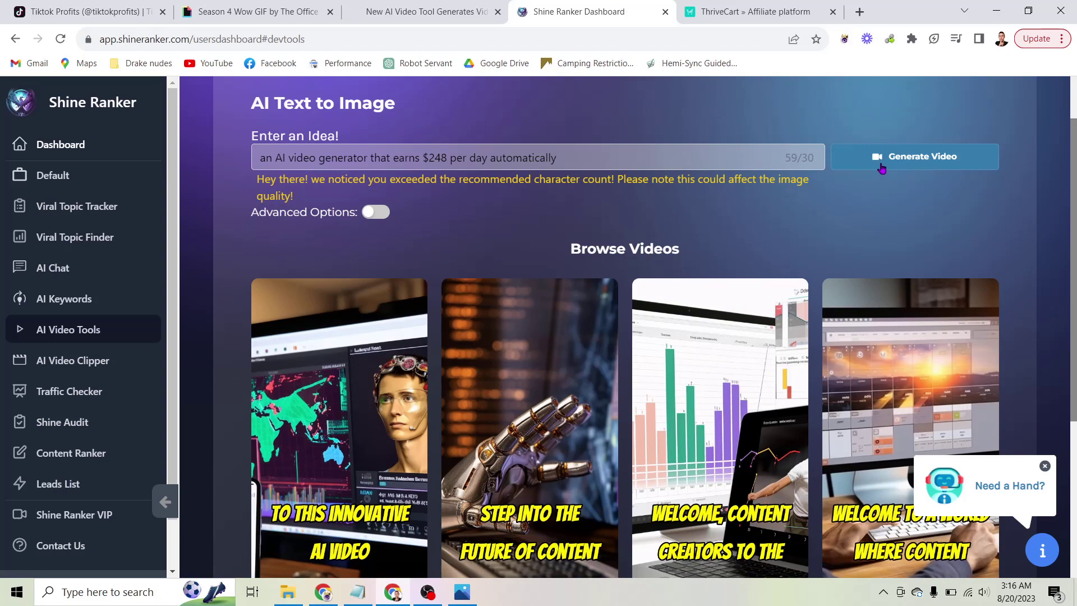
scroll(763, 231, down, 3)
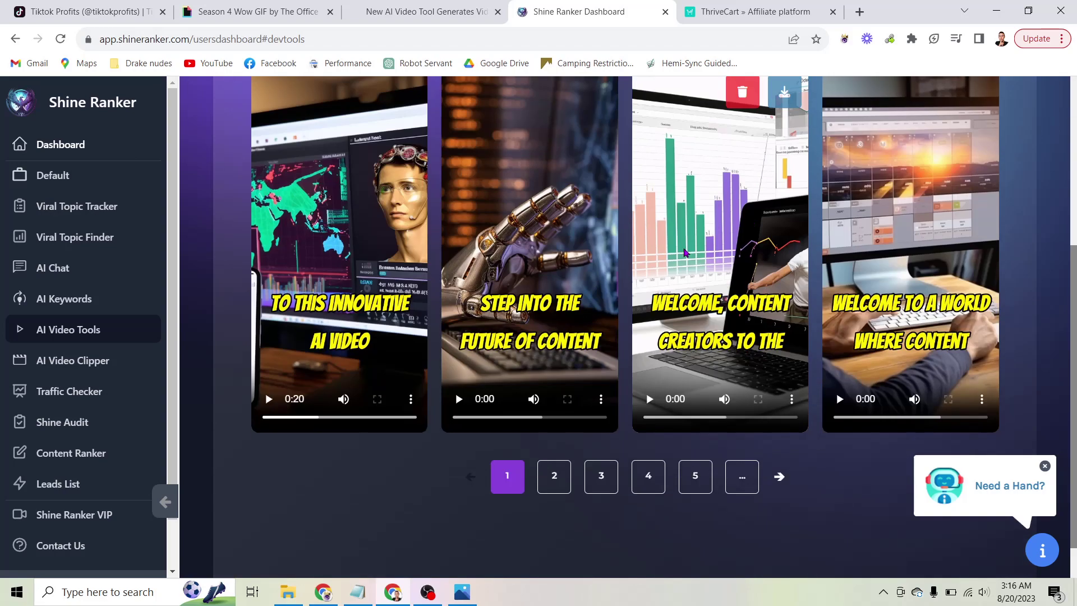
click(359, 593)
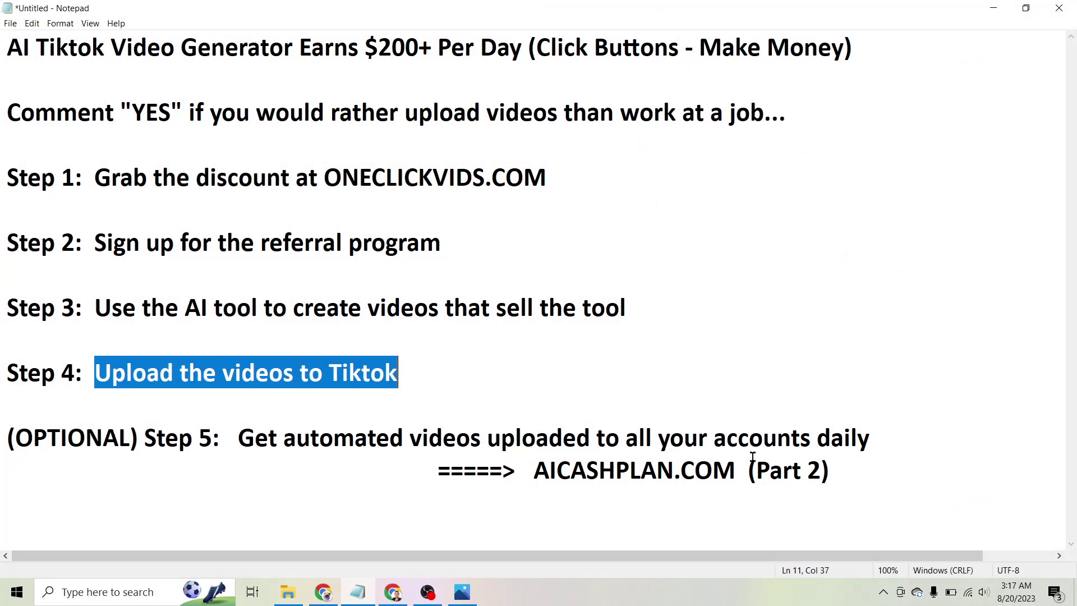
- Highlight '(Part 2)' on the last line, then the Step 5 description
drag(749, 470, 830, 471)
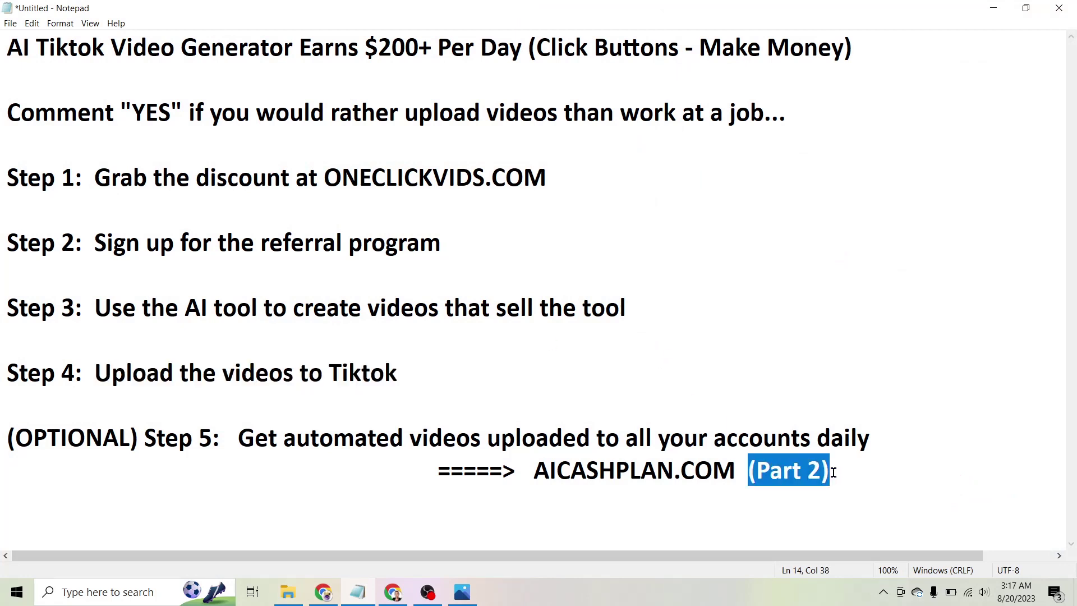
click(833, 472)
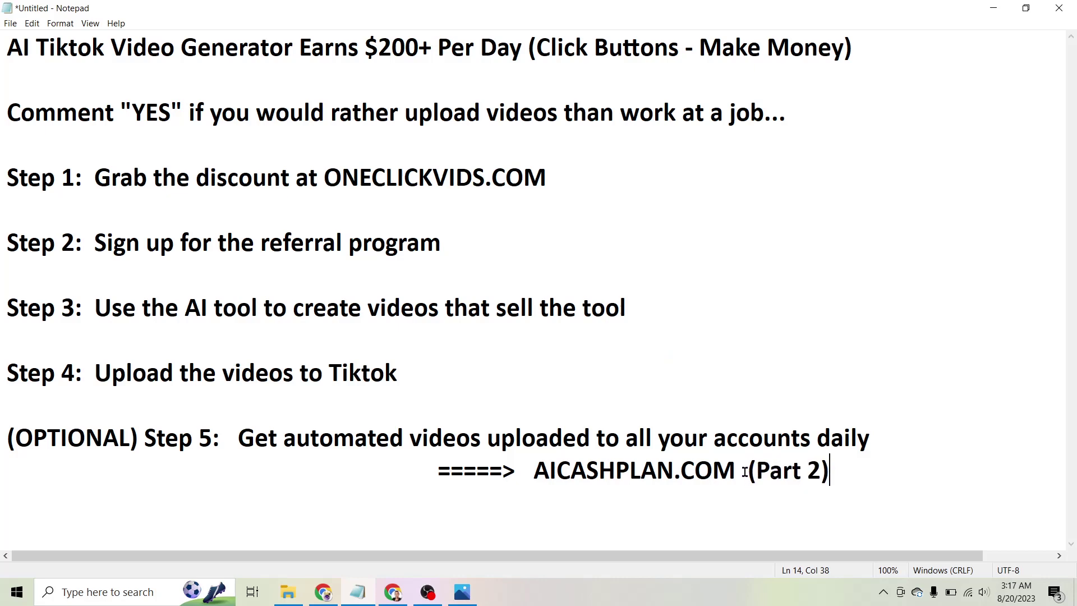
drag(746, 472, 843, 476)
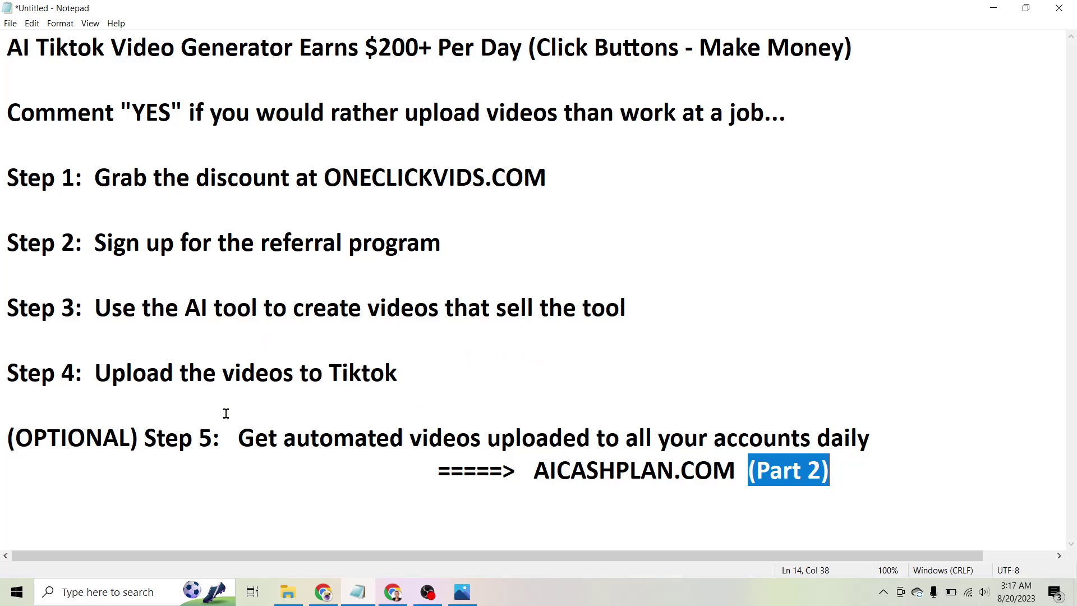
key(Right)
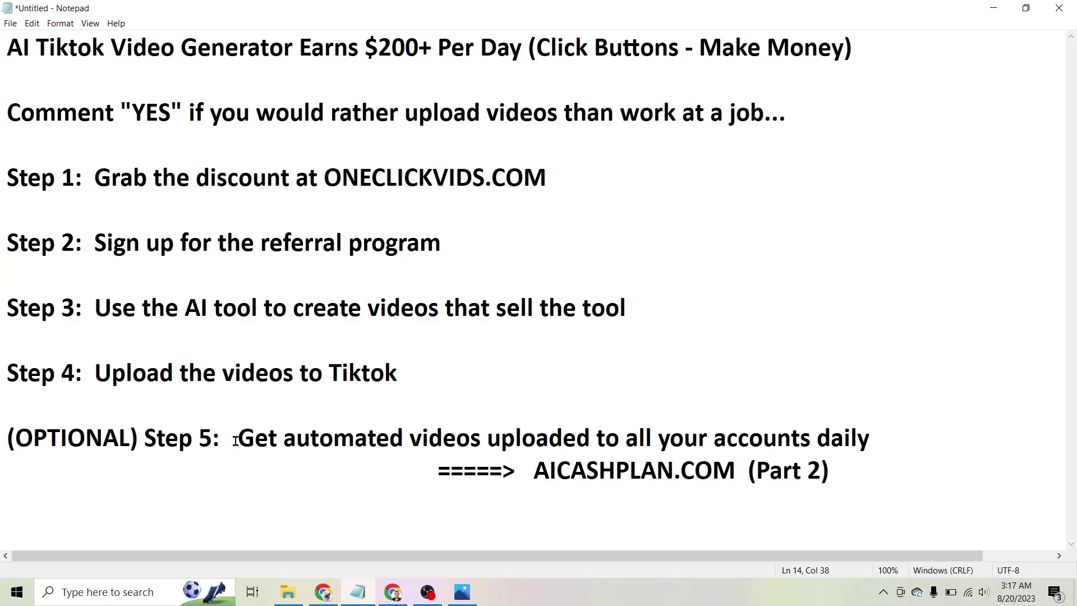
drag(236, 441, 905, 445)
click(374, 400)
drag(237, 441, 885, 436)
- Highlight the AICASHPLAN.COM address and '(Part 2)' again, then minimize Notepad
drag(534, 470, 737, 469)
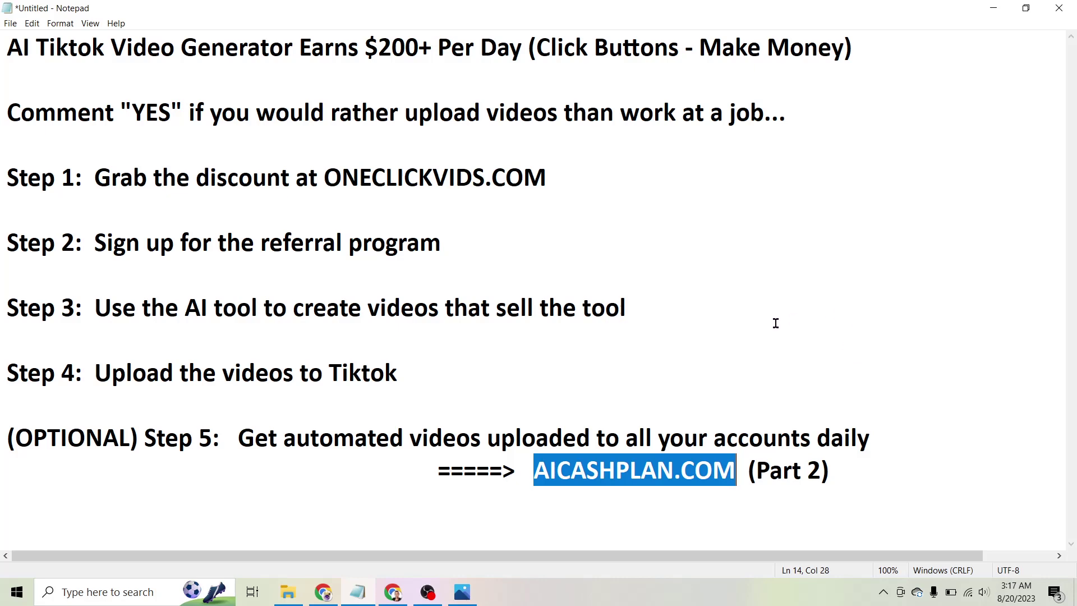
click(715, 420)
drag(534, 470, 737, 476)
click(737, 476)
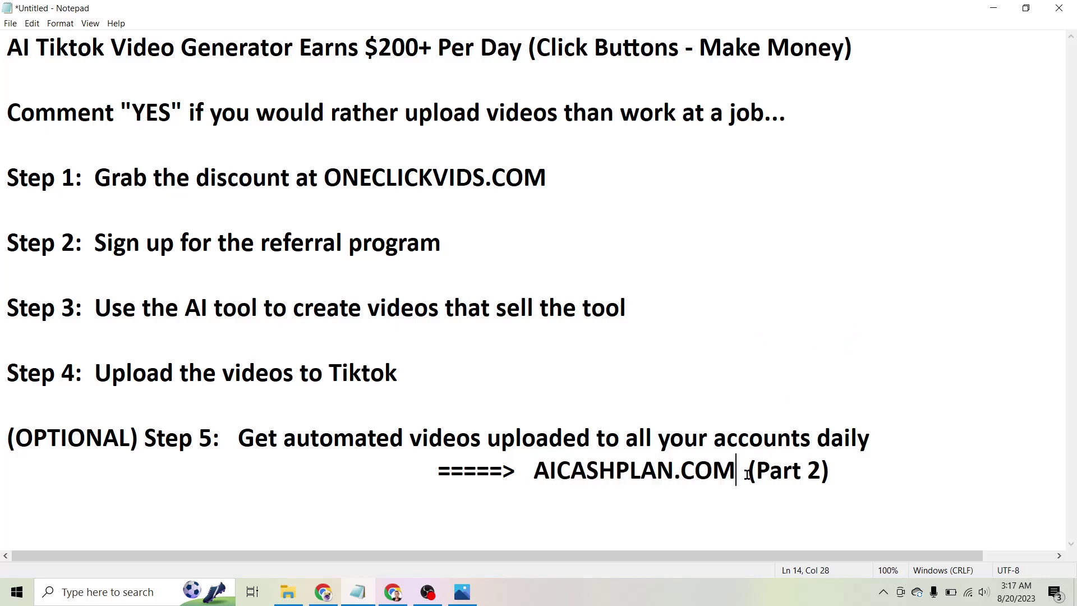
drag(749, 474, 826, 473)
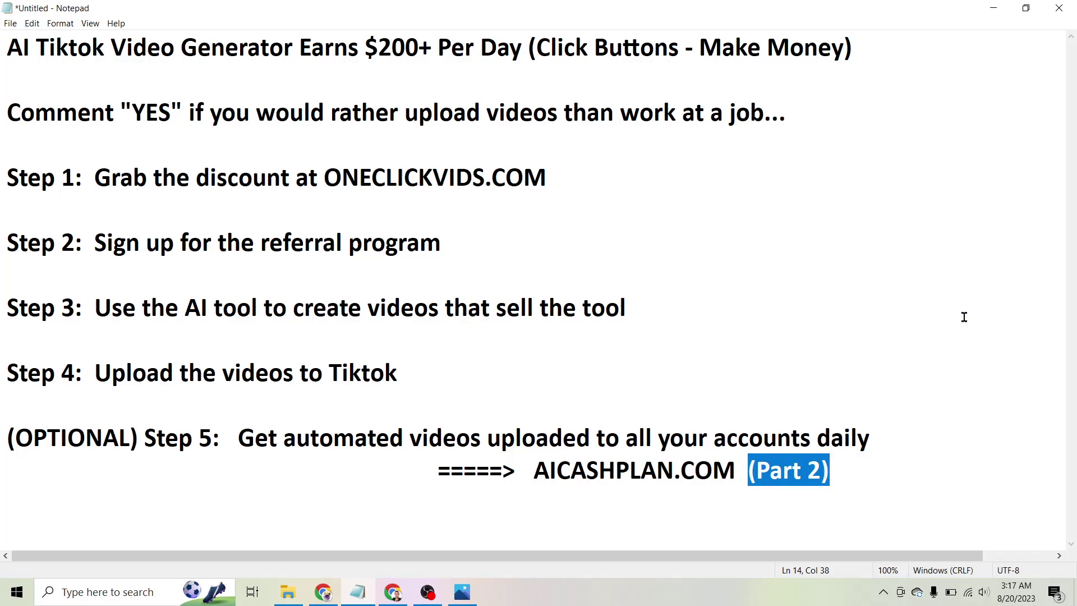
click(994, 8)
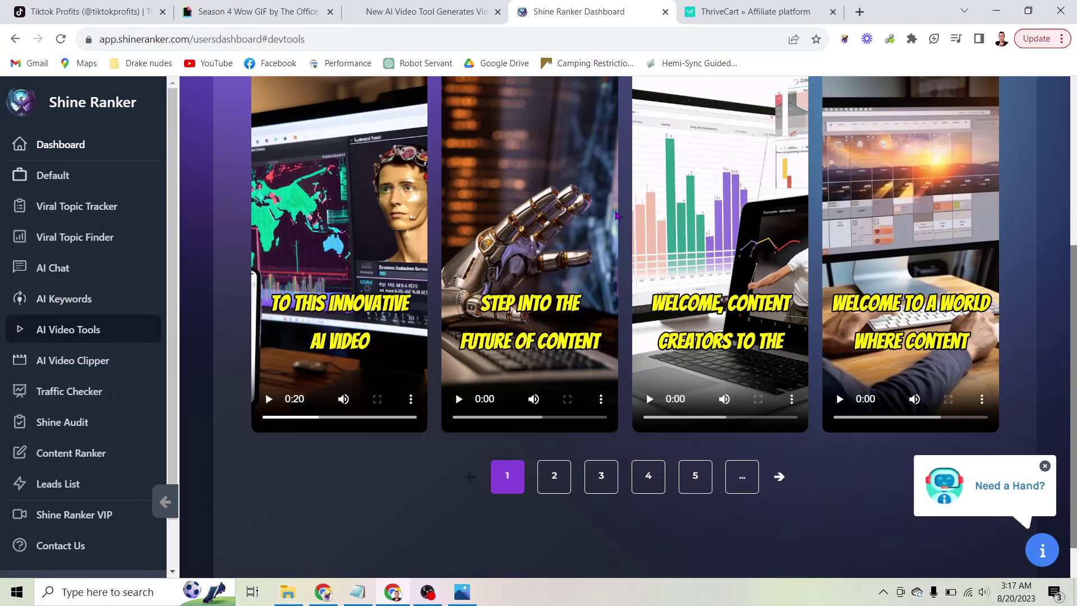
- Browse the TikTok Profits profile's AI video grid, then bring the Notepad step list forward
scroll(616, 215, up, 5)
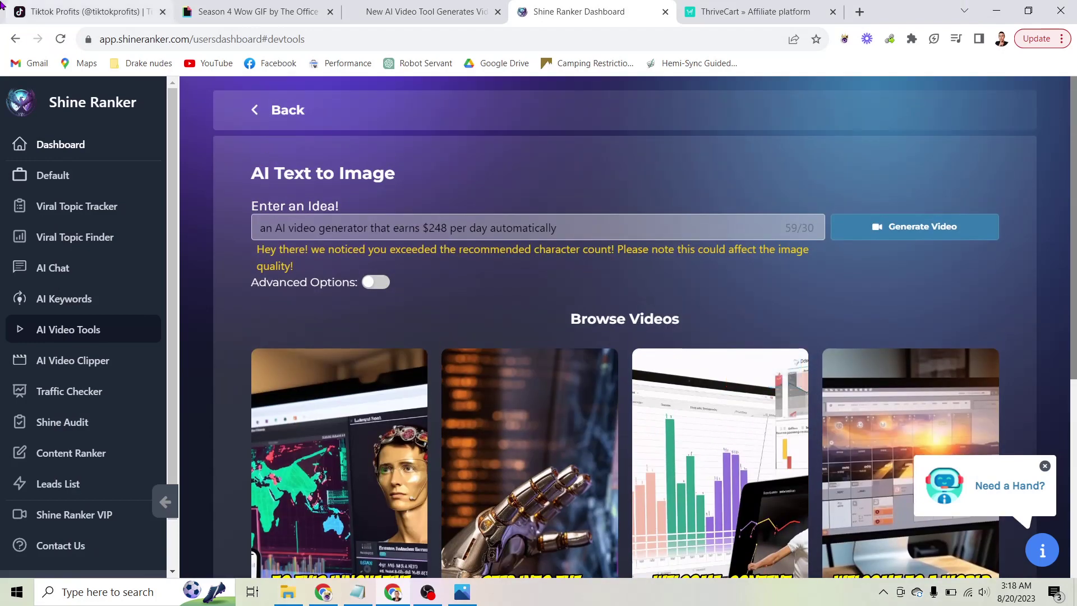
key(ctrl+1)
scroll(704, 219, down, 3)
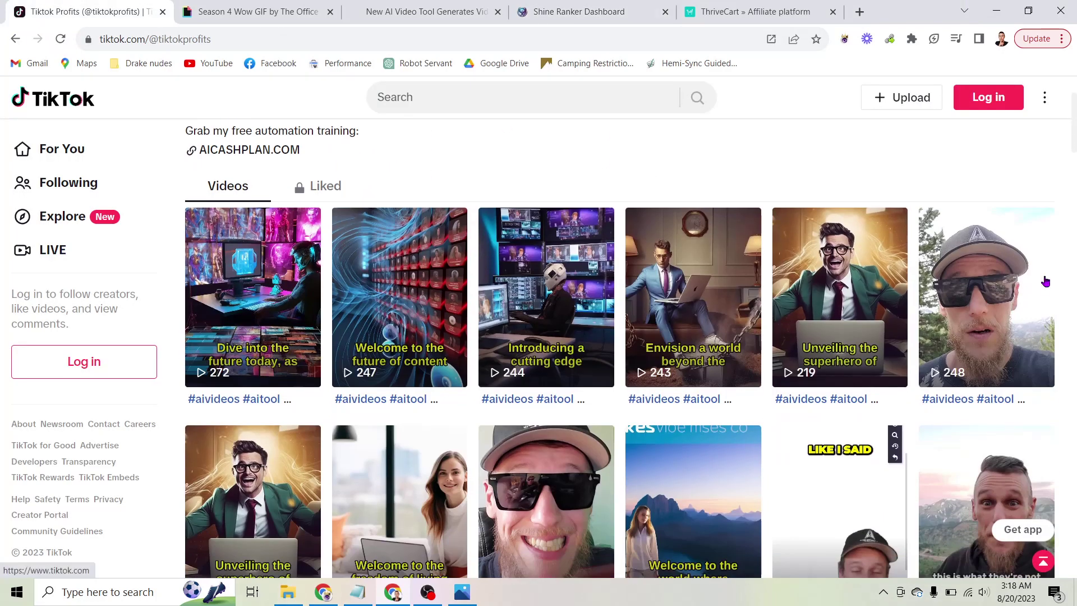
scroll(1046, 281, down, 1)
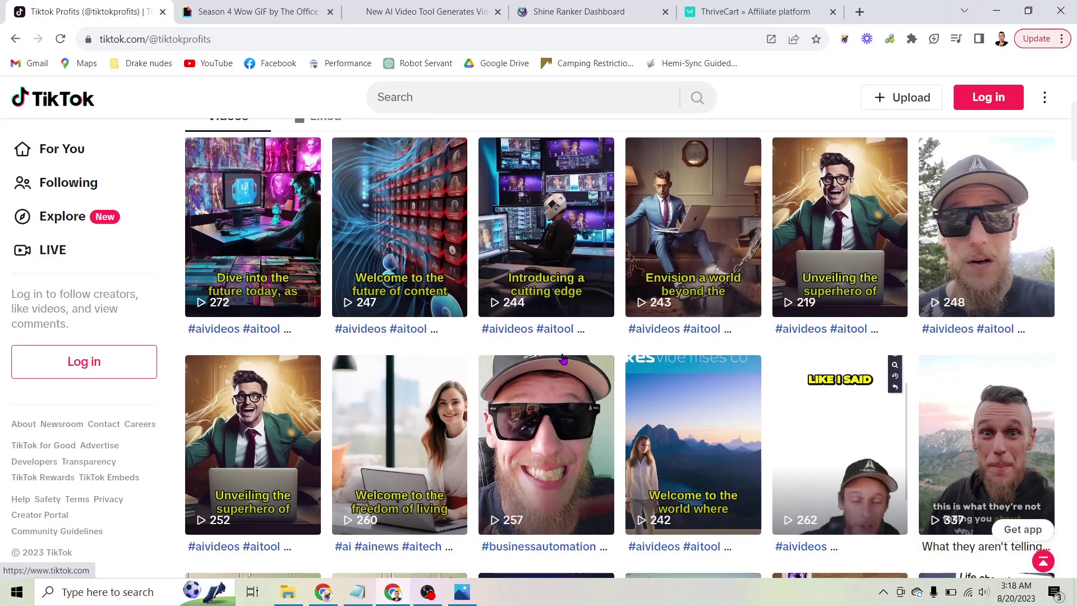
click(357, 592)
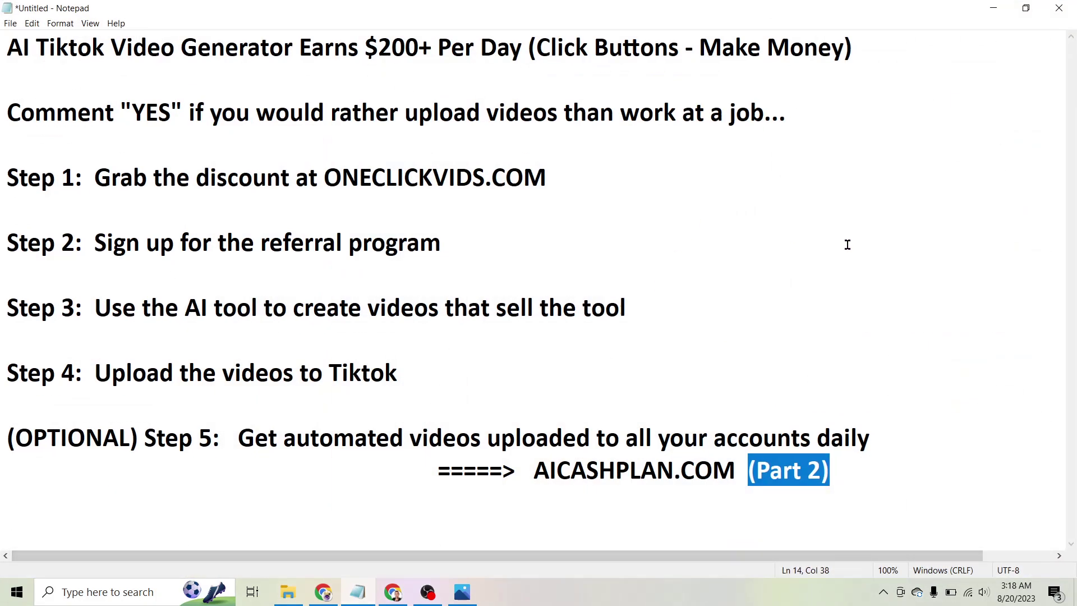
- Clear the '(Part 2)' highlight, minimize Notepad, and display the Season 4 'OH, WOW!' GIF tab
click(848, 245)
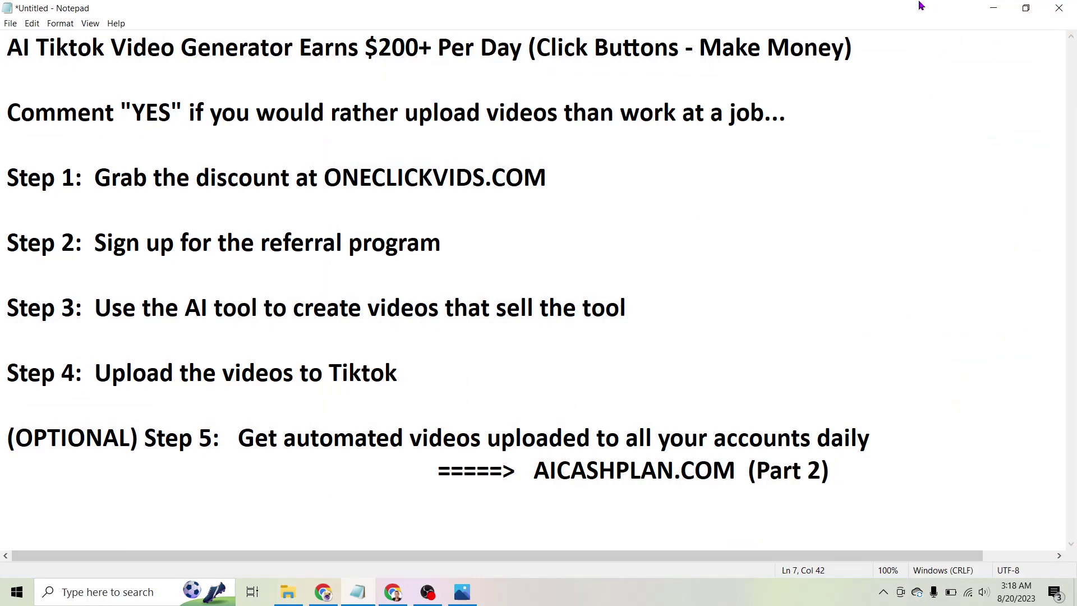
click(994, 8)
click(236, 8)
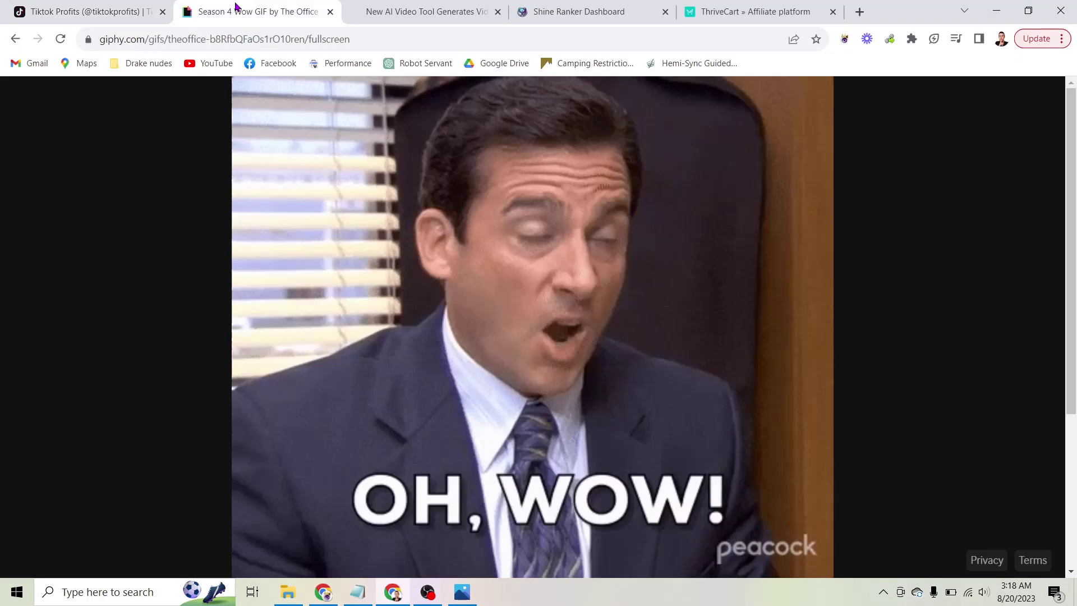